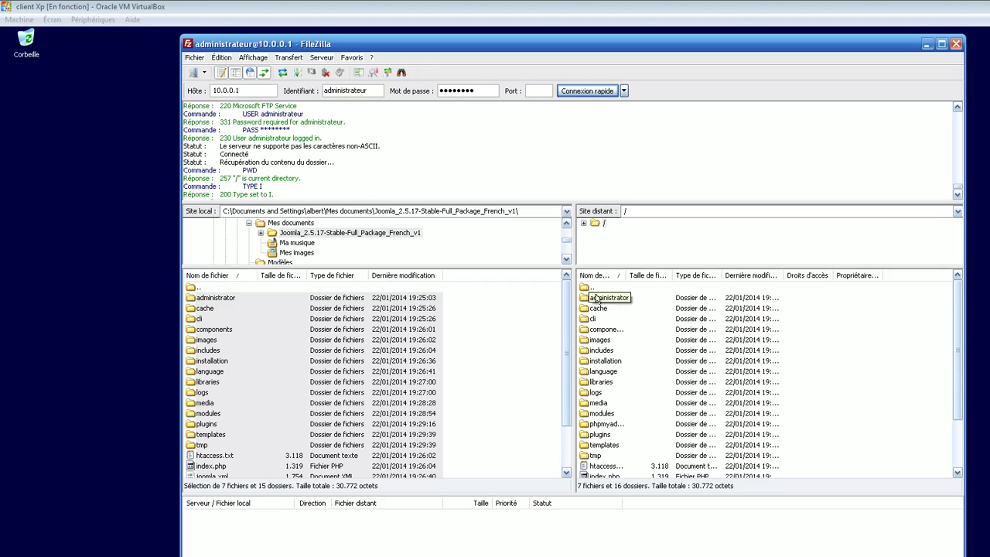
# Select the 'installation' folder among the uploaded Joomla files on the remote server.
pyautogui.scroll(-2, 936, 372)
pyautogui.scroll(2, 944, 364)
pyautogui.scroll(-2, 967, 328)
pyautogui.scroll(2, 967, 317)
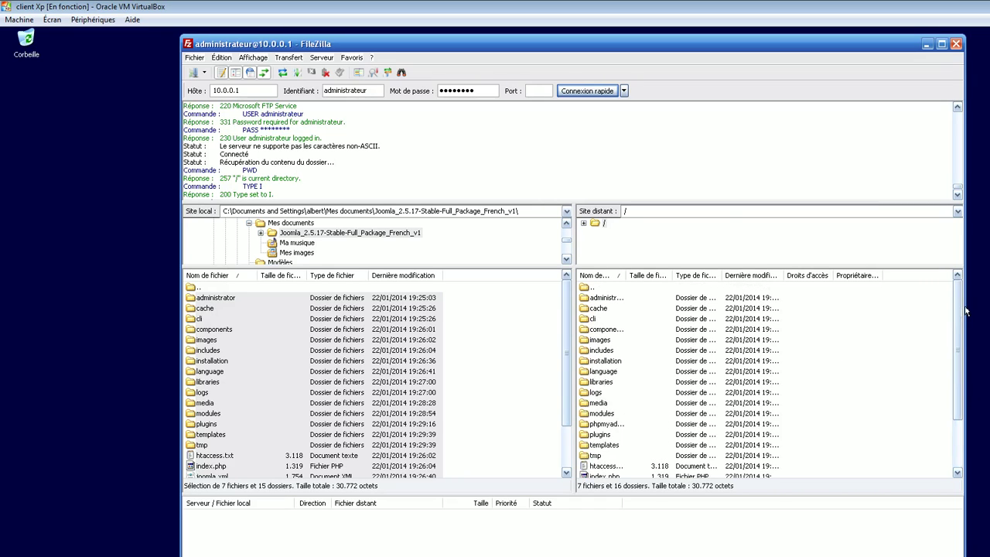
pyautogui.click(607, 361)
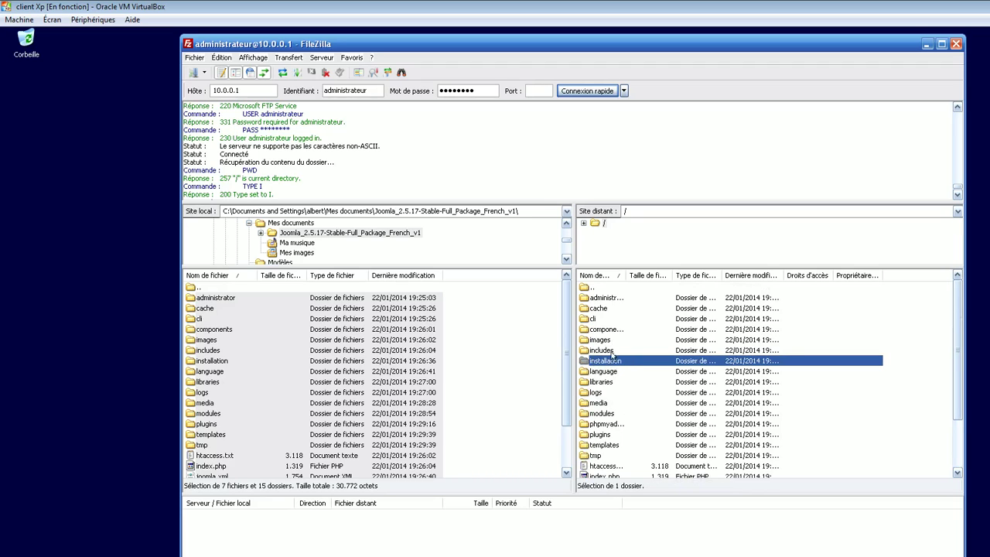
# Launch Internet Explorer and load leaguetomirock.net.
pyautogui.click(31, 556)
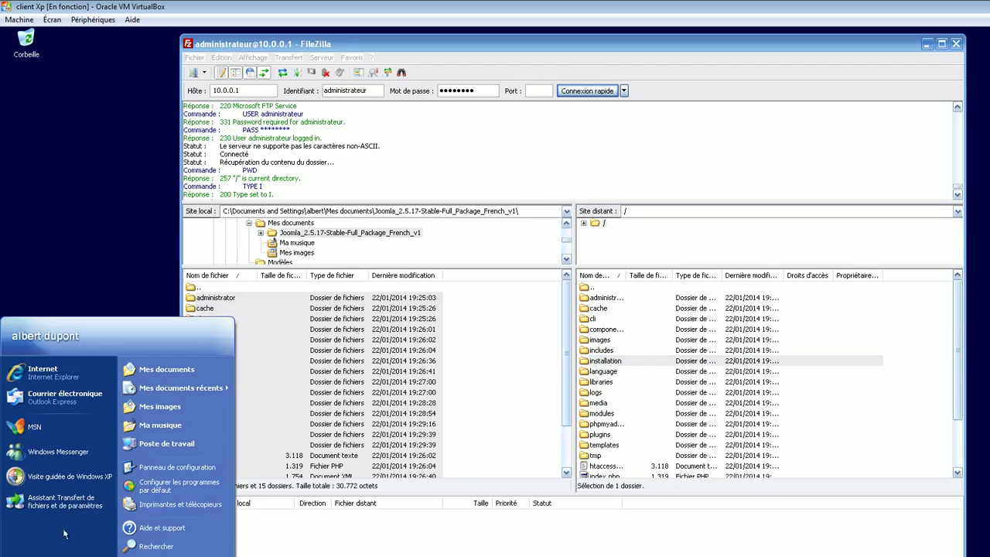
pyautogui.click(65, 379)
pyautogui.click(206, 79)
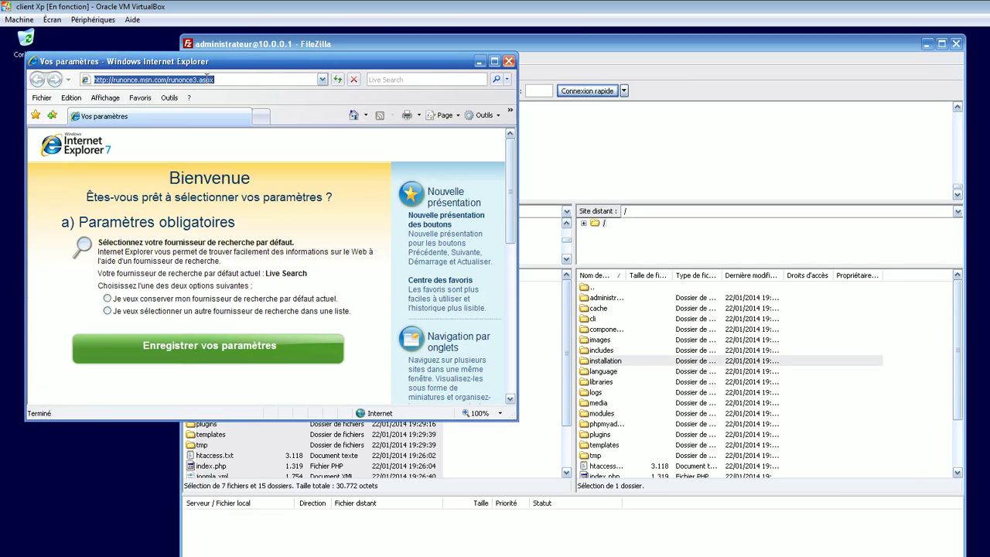
pyautogui.write('Lea')
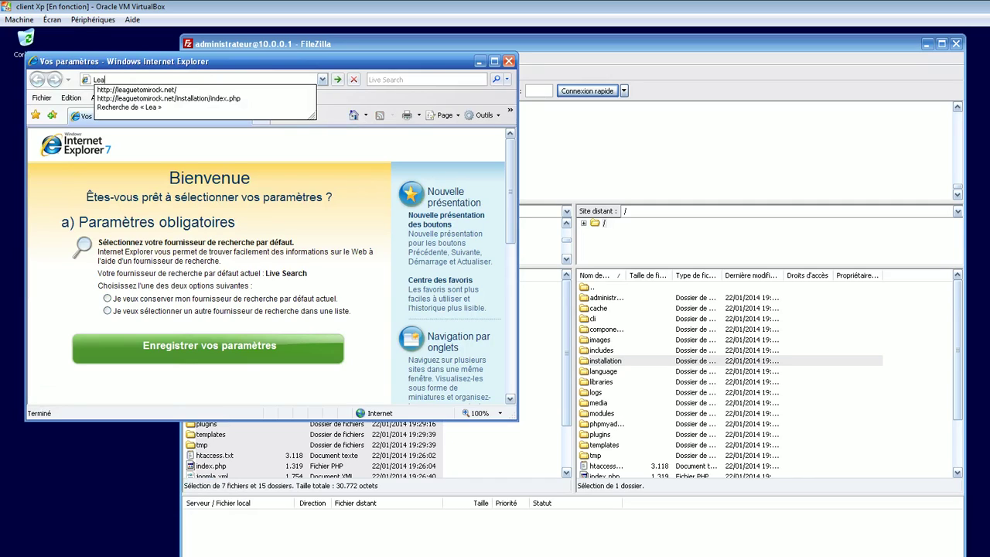
pyautogui.write('gueTomirock')
pyautogui.press('Down')
pyautogui.press('Return')
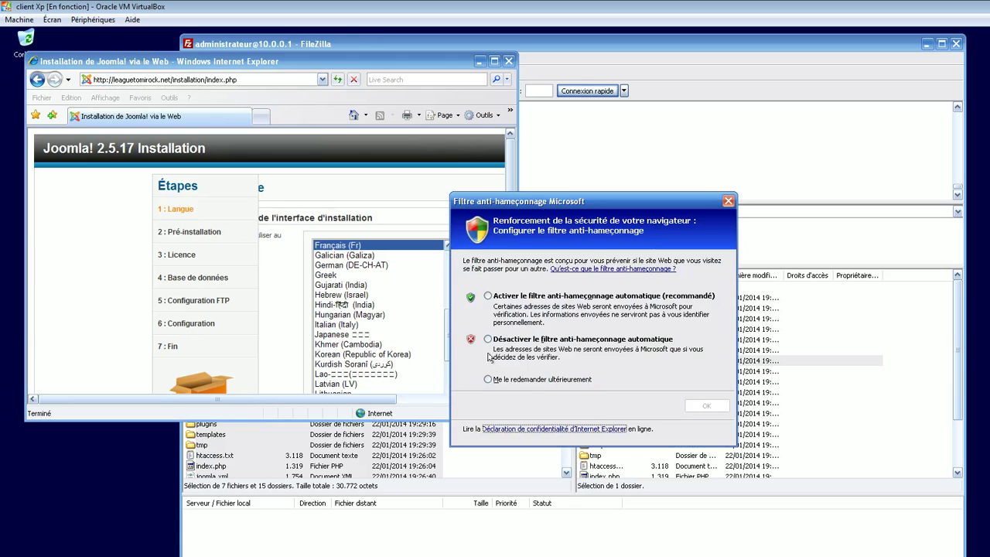
# Dismiss the anti-phishing prompt and maximize the browser window.
pyautogui.click(502, 378)
pyautogui.click(707, 405)
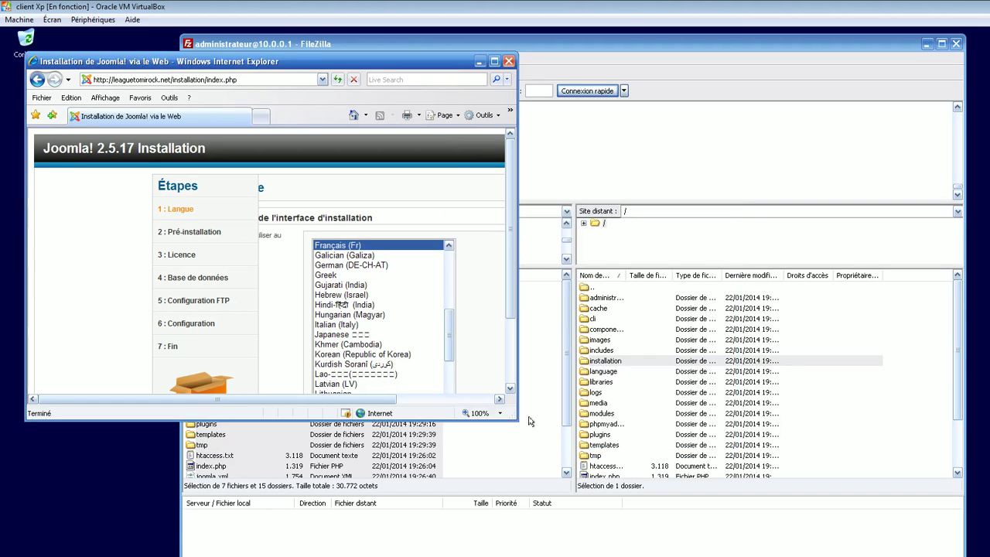
pyautogui.moveTo(517, 422); pyautogui.dragTo(833, 555)
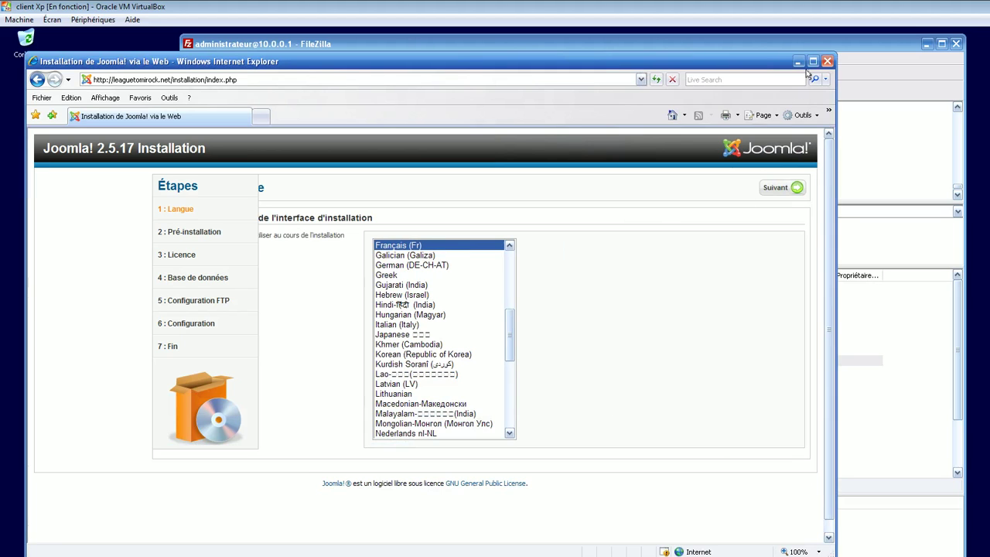
pyautogui.click(813, 61)
pyautogui.moveTo(604, 310); pyautogui.dragTo(604, 274)
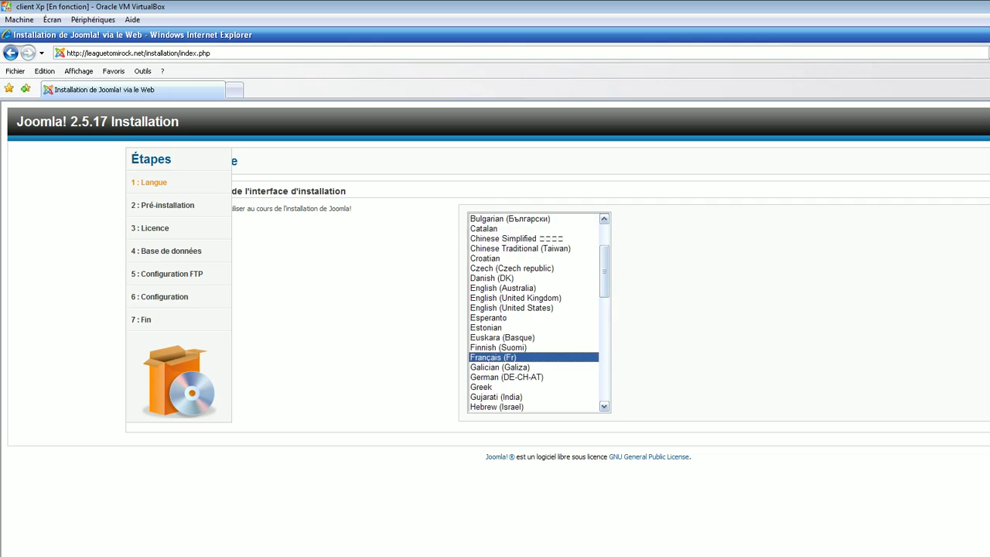
# Advance past the language and pre-installation pages and read through the GPL licence.
pyautogui.click(989, 161)
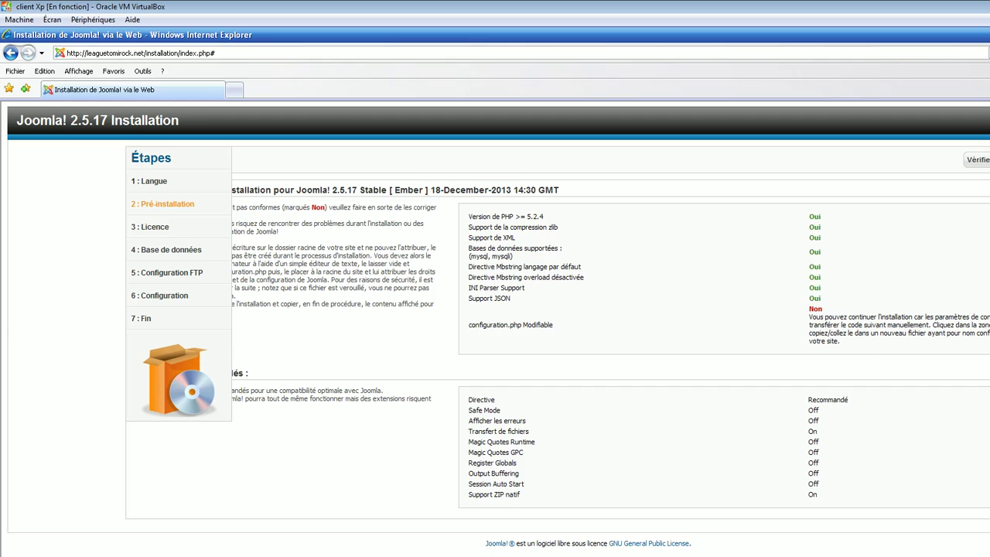
pyautogui.click(989, 161)
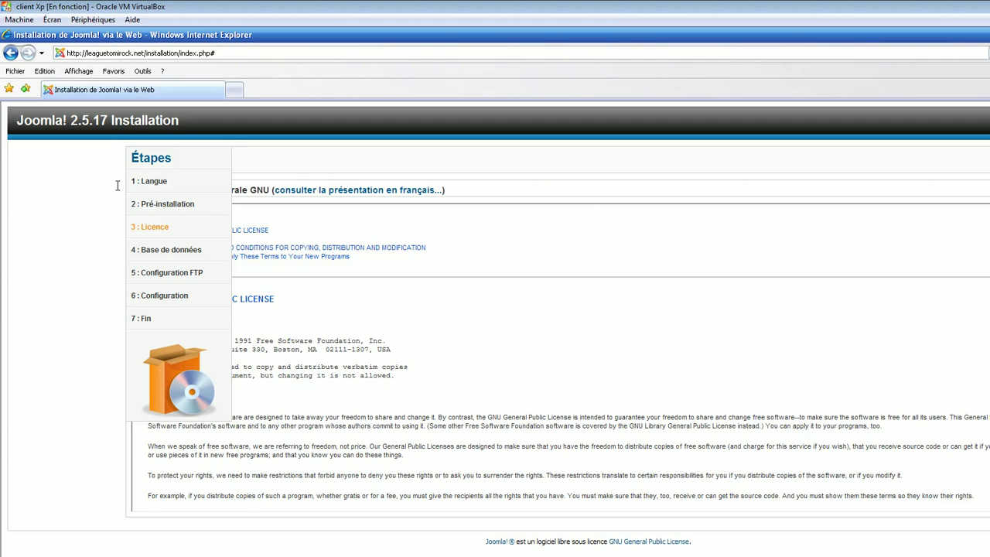
pyautogui.scroll(-7, 557, 291)
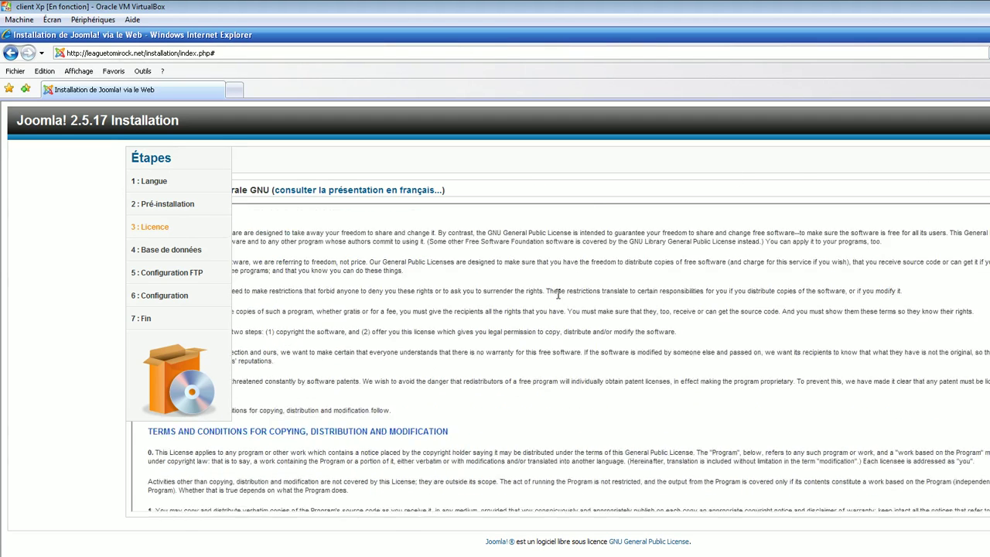
pyautogui.scroll(-10, 577, 300)
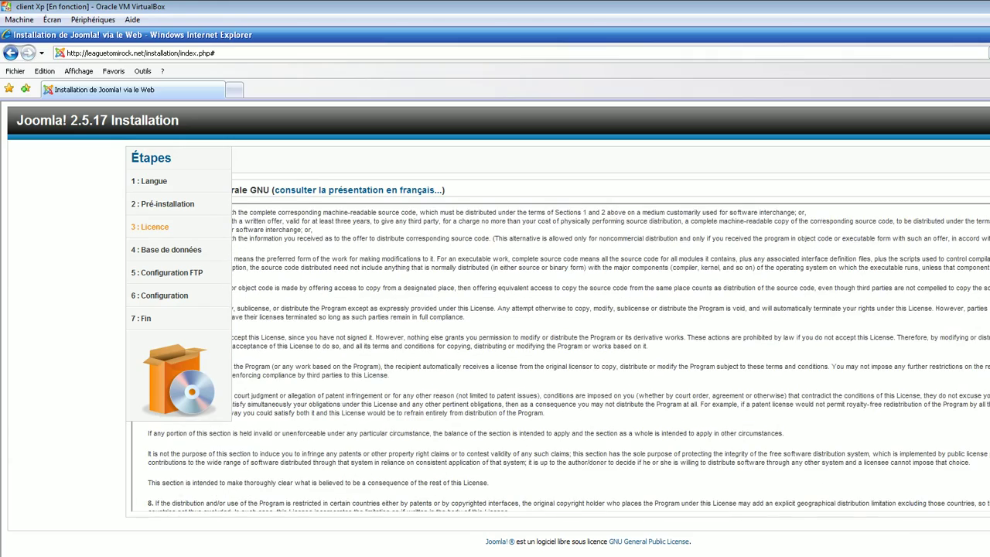
pyautogui.scroll(-1, 833, 411)
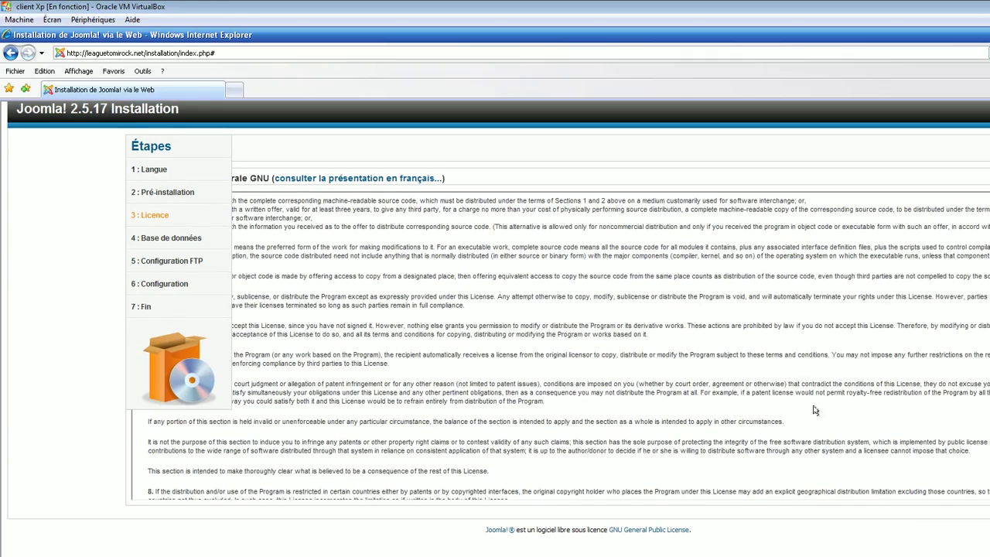
pyautogui.keyDown('ctrl'); pyautogui.scroll(-2, 814, 408); pyautogui.keyUp('ctrl')
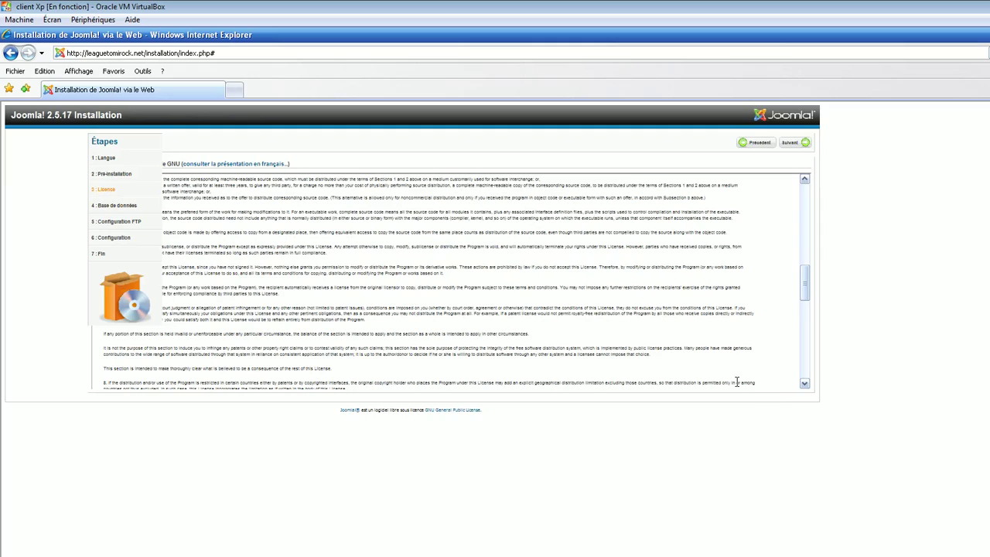
pyautogui.keyDown('ctrl'); pyautogui.scroll(2, 735, 380); pyautogui.keyUp('ctrl')
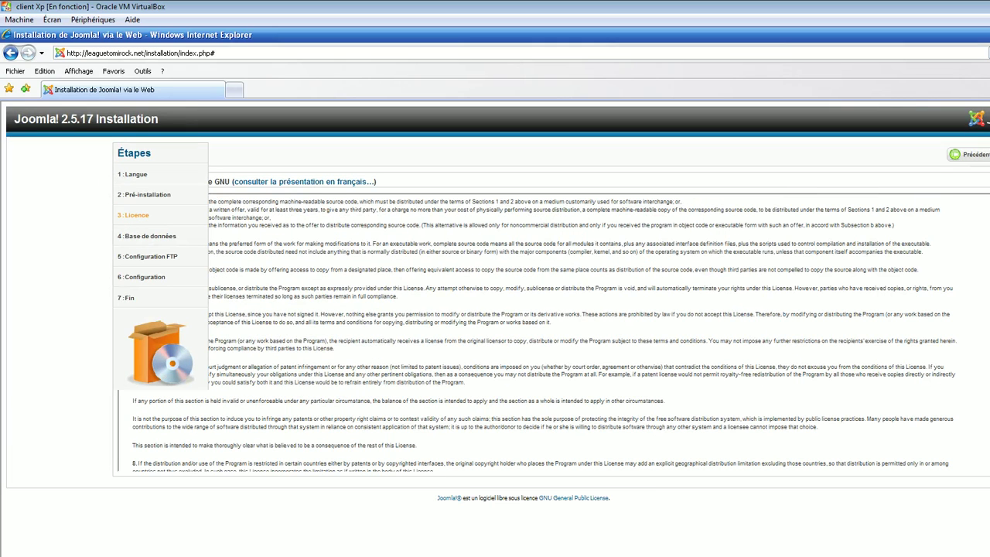
pyautogui.scroll(-15, 542, 333)
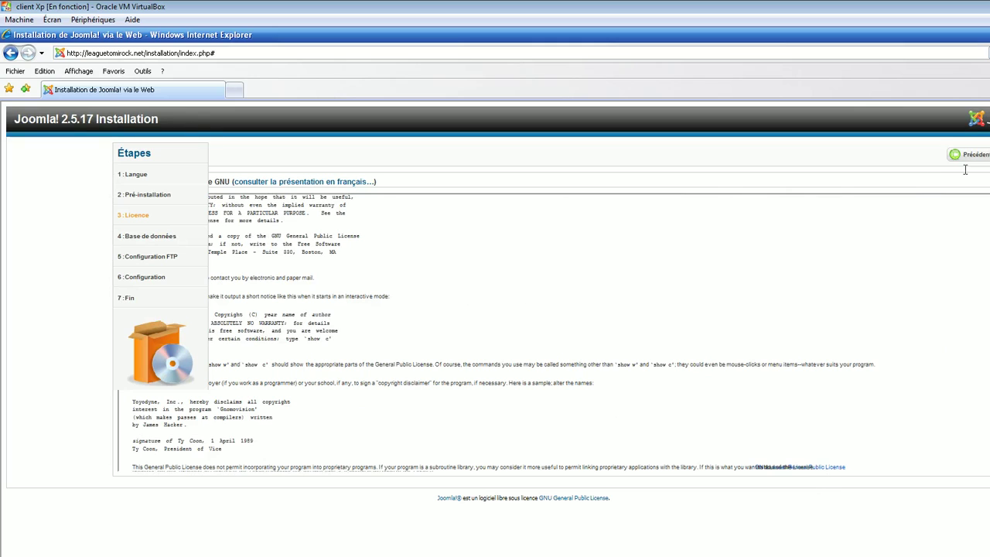
# Accept the licence, enter the database password and database name basedonnee, and submit.
pyautogui.click(987, 154)
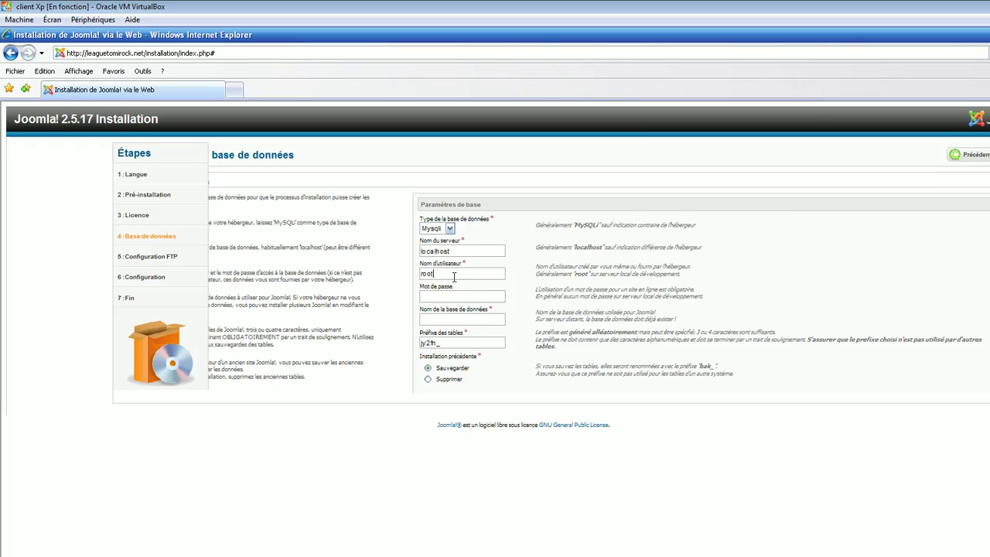
pyautogui.click(443, 297)
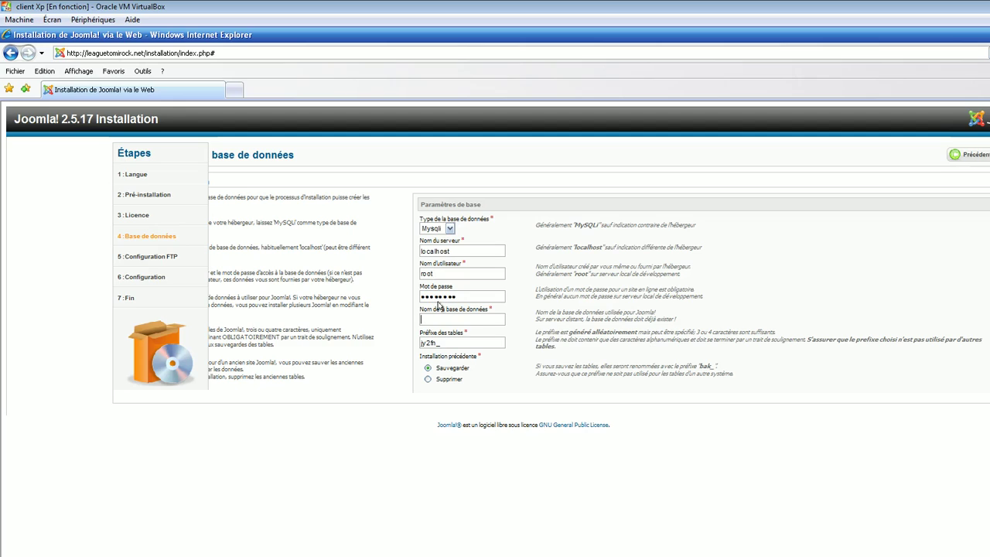
pyautogui.click(453, 321)
pyautogui.write('basedonnee')
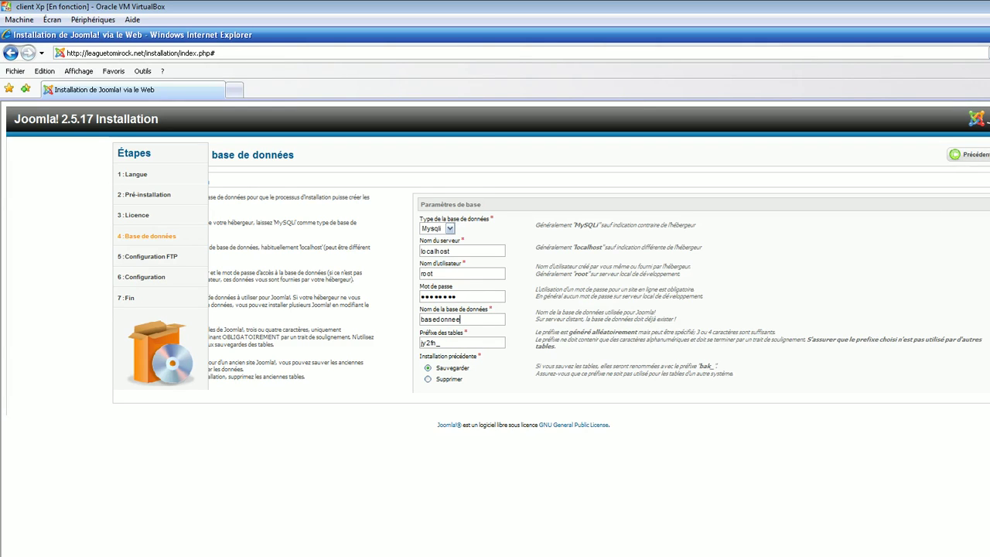
pyautogui.press('Return')
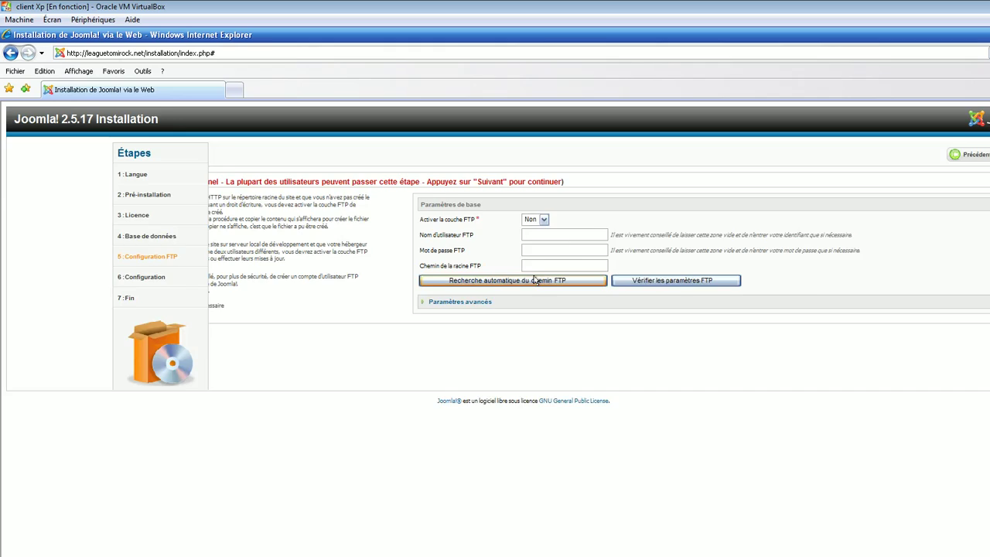
# Keep the FTP layer at Non on the FTP configuration step.
pyautogui.scroll(1, 535, 280)
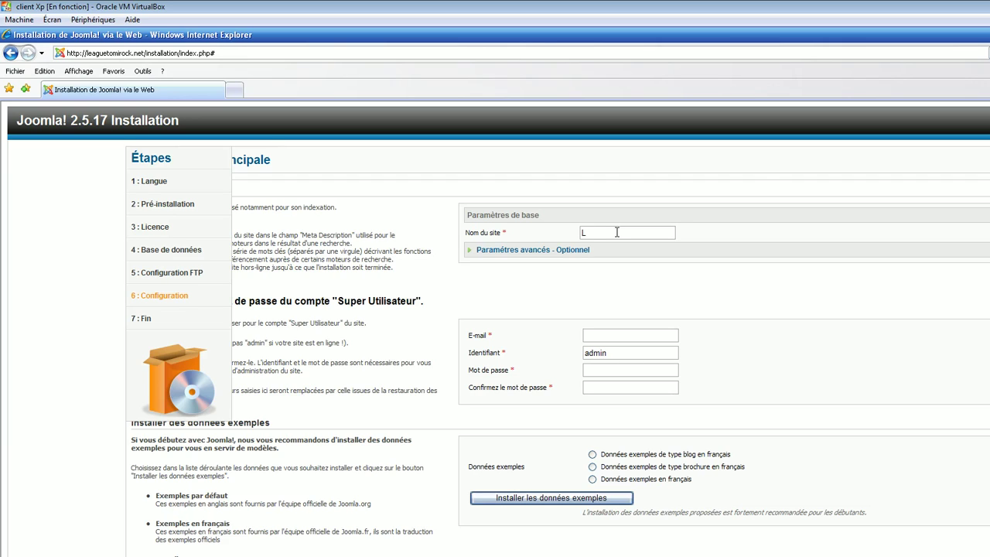
# Name the site 'League de Tomirock' and enter the super user's e-mail.
pyautogui.write('eague de Tomirock')
pyautogui.click(609, 338)
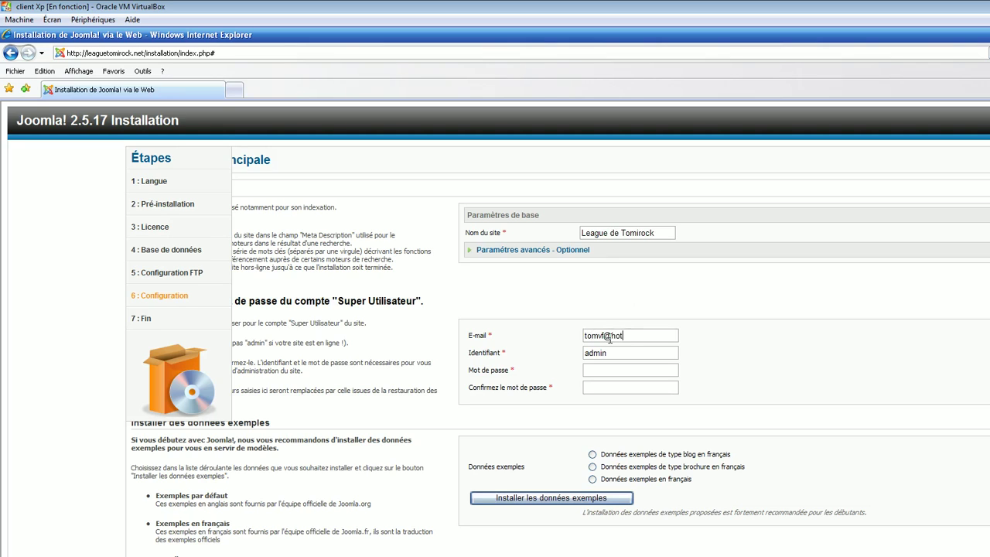
# Install the French brochure sample data and continue to the final step.
pyautogui.click(593, 467)
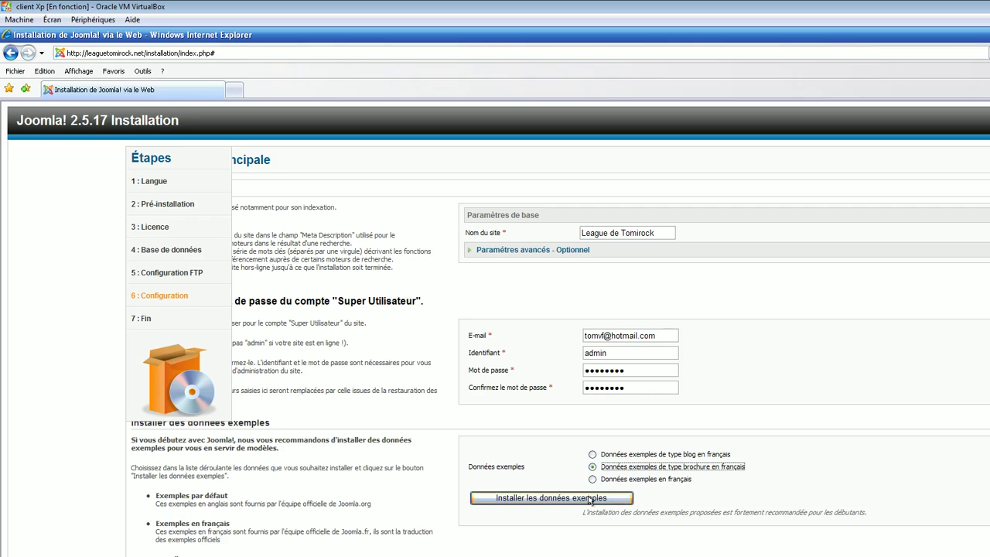
pyautogui.click(590, 499)
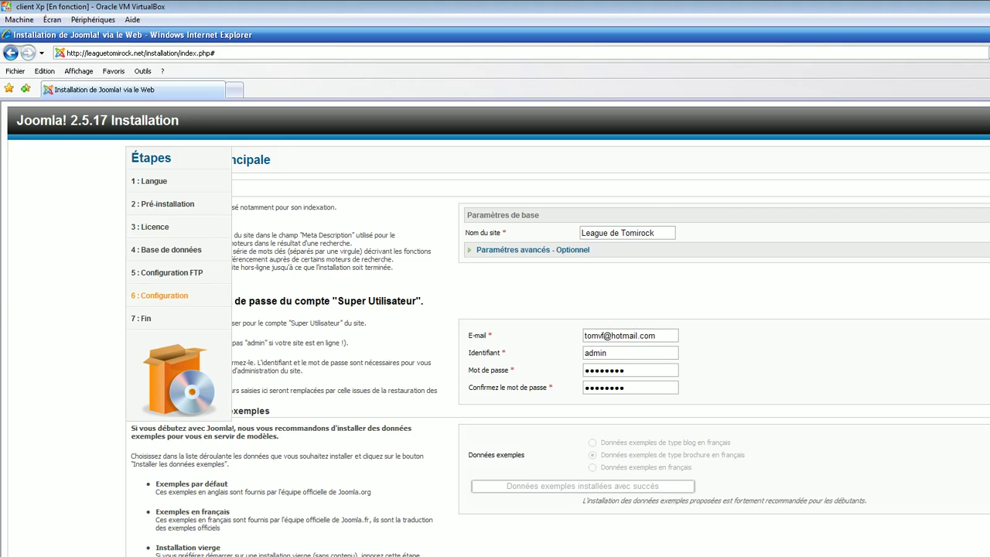
pyautogui.click(988, 159)
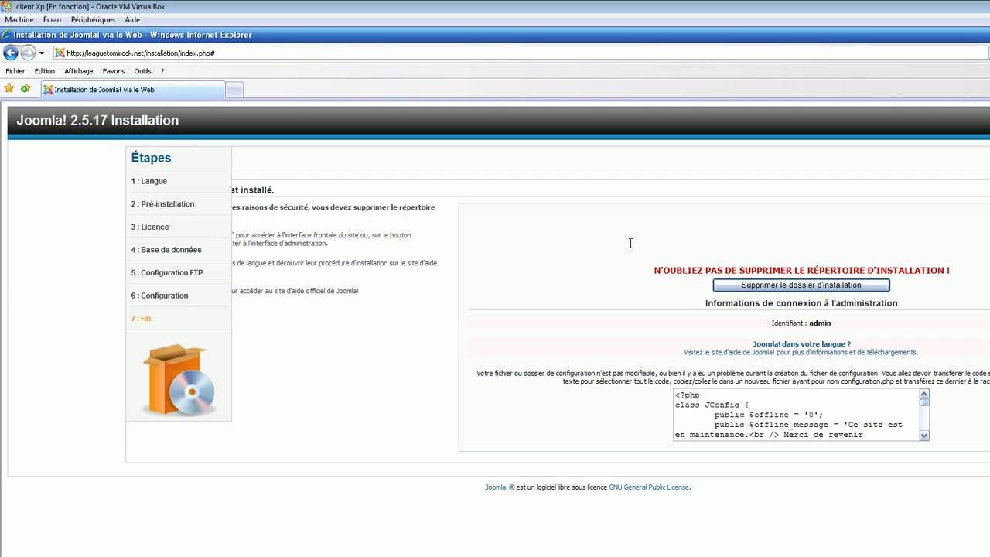
# Attempt to remove the installation folder from the installer, then return to FileZilla.
pyautogui.click(833, 288)
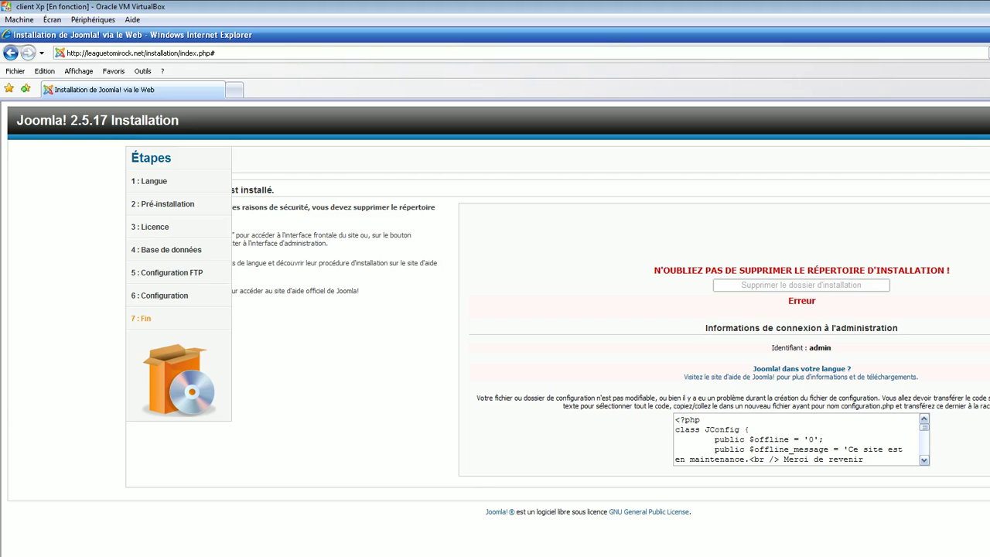
pyautogui.hotkey('alt', 'Tab')
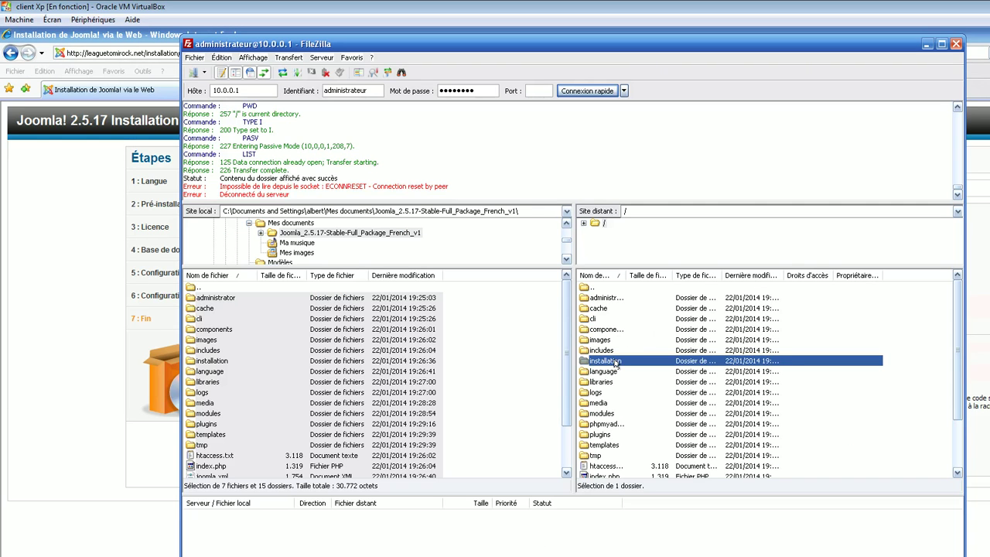
# Delete the installation folder and its contents from the server root.
pyautogui.click(617, 363)
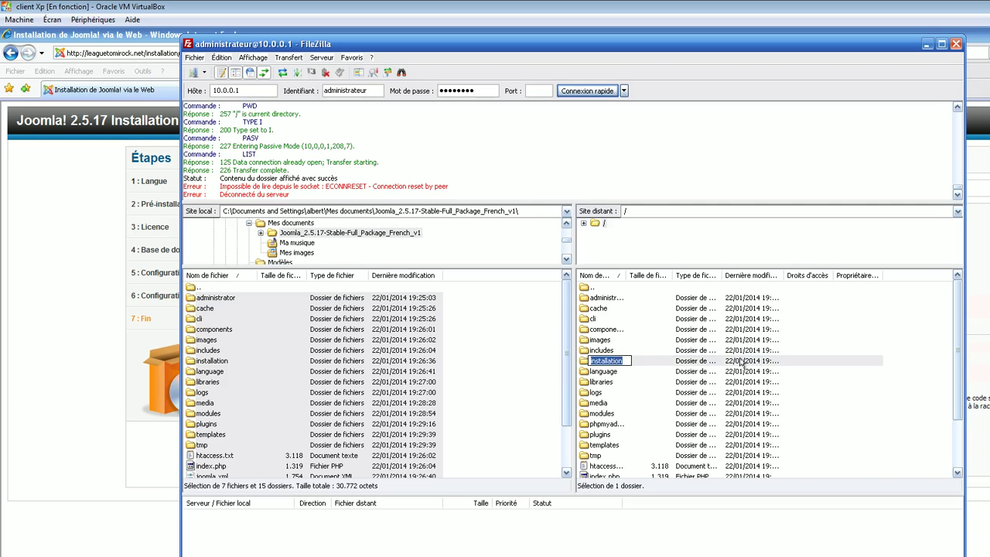
pyautogui.click(774, 362)
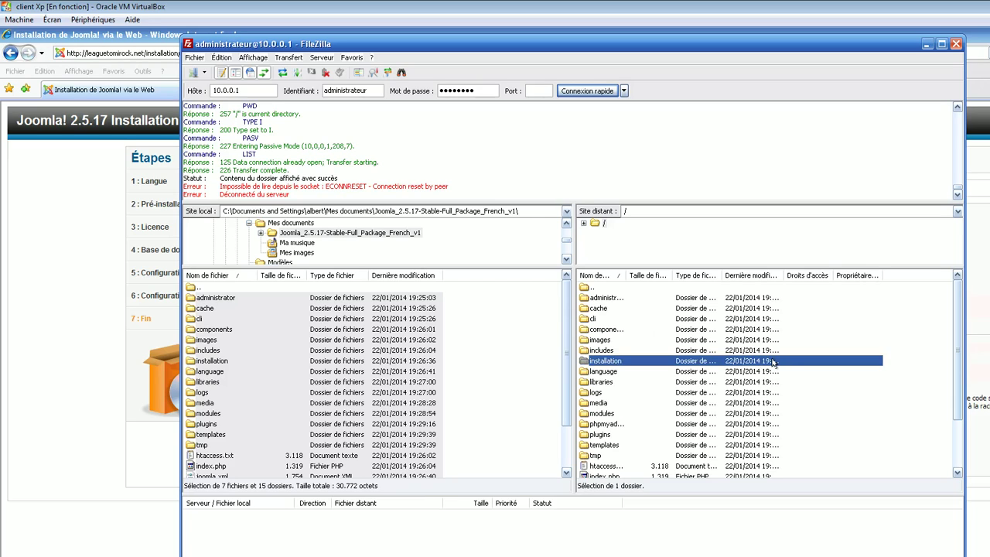
pyautogui.press('Delete')
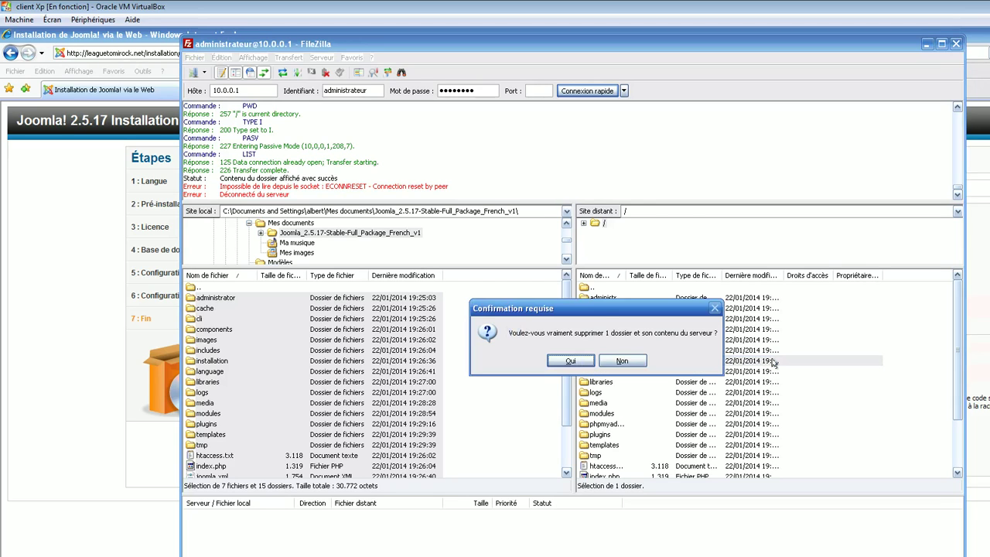
pyautogui.press('Return')
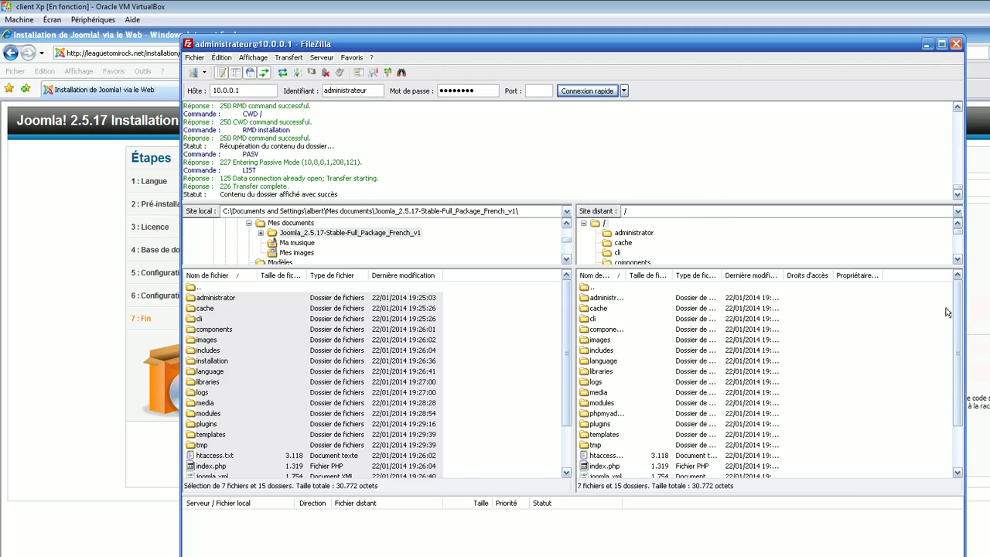
# Select and copy the generated configuration code on the installer's final page.
pyautogui.hotkey('alt', 'Tab')
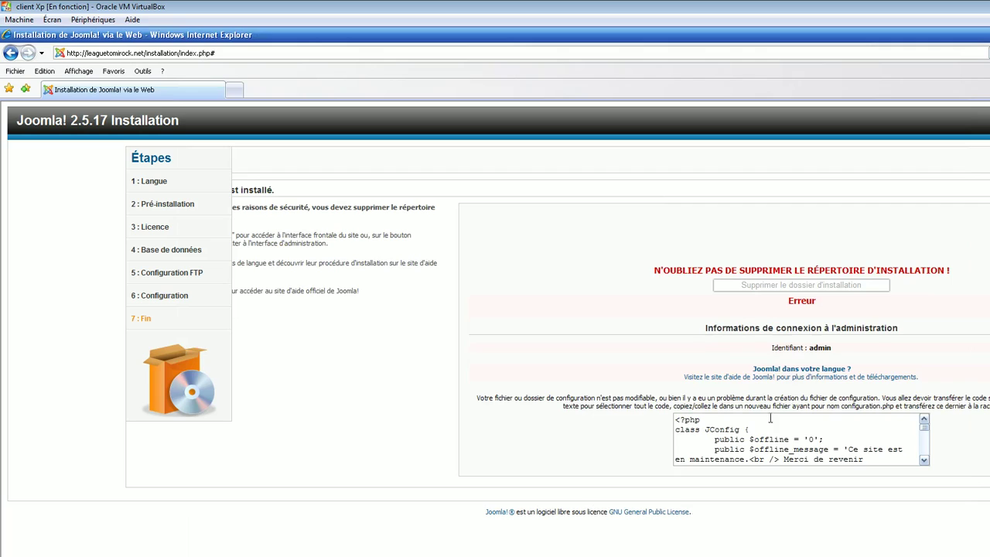
pyautogui.click(751, 426)
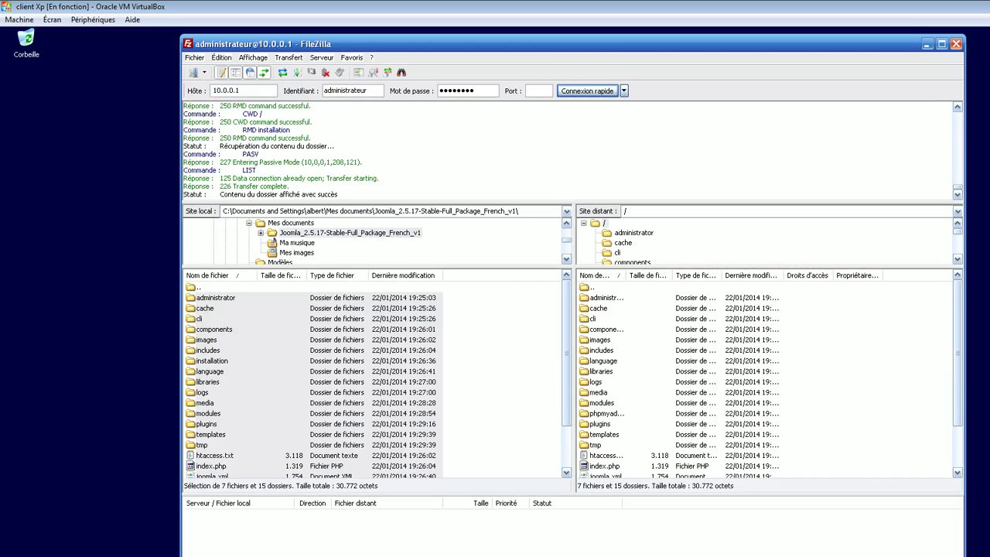
pyautogui.click(31, 555)
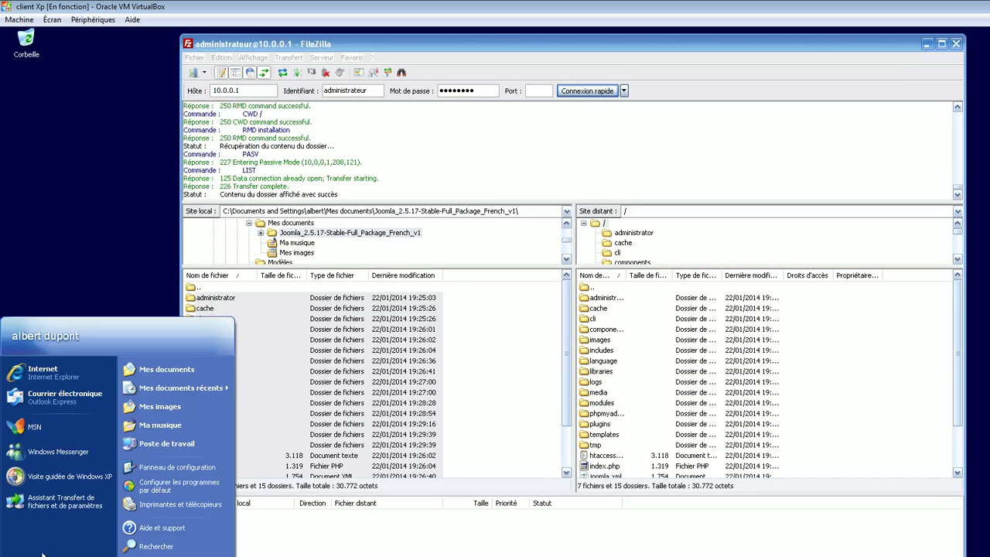
# Create a new text document named 'configuration' in Z:\fichiers pour le site dynamique.
pyautogui.click(166, 443)
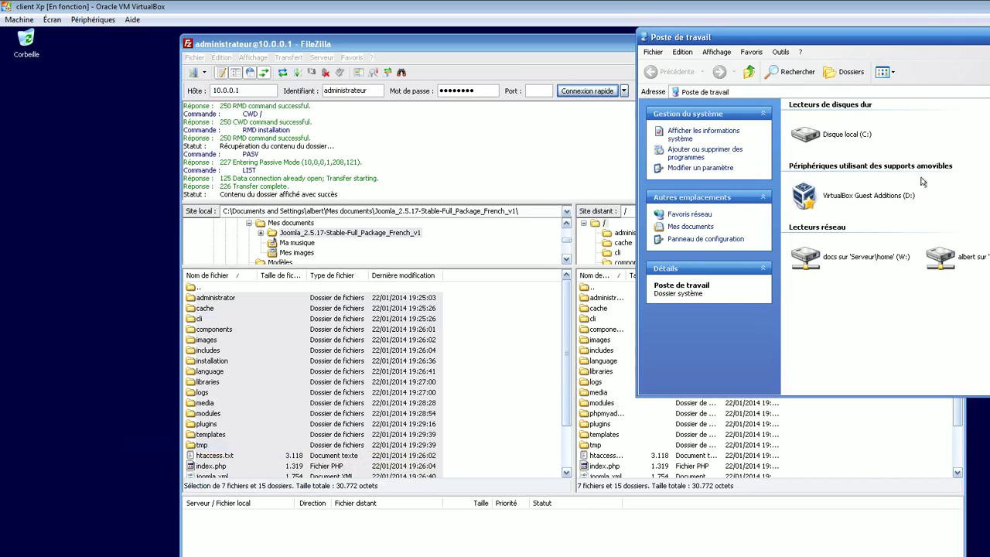
pyautogui.doubleClick(945, 255)
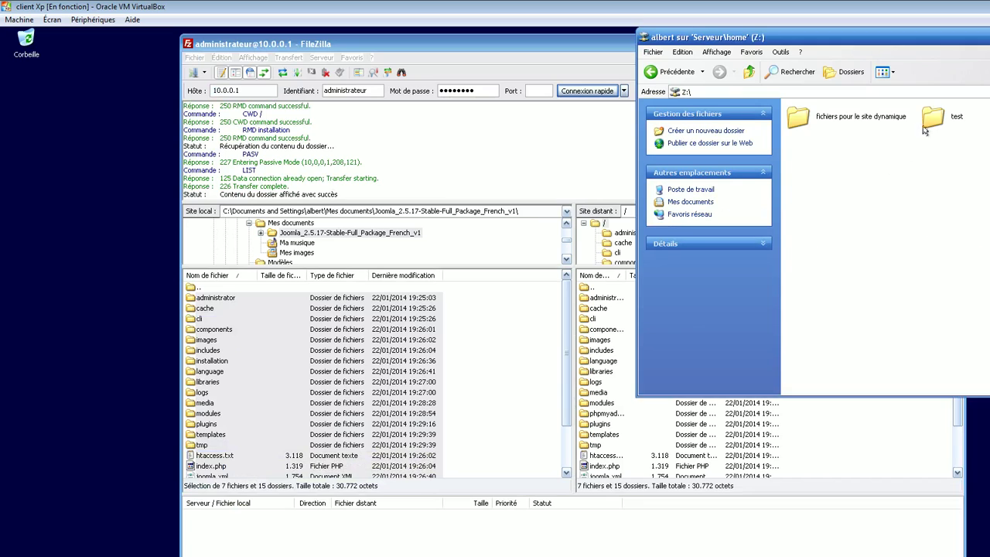
pyautogui.rightClick(854, 219)
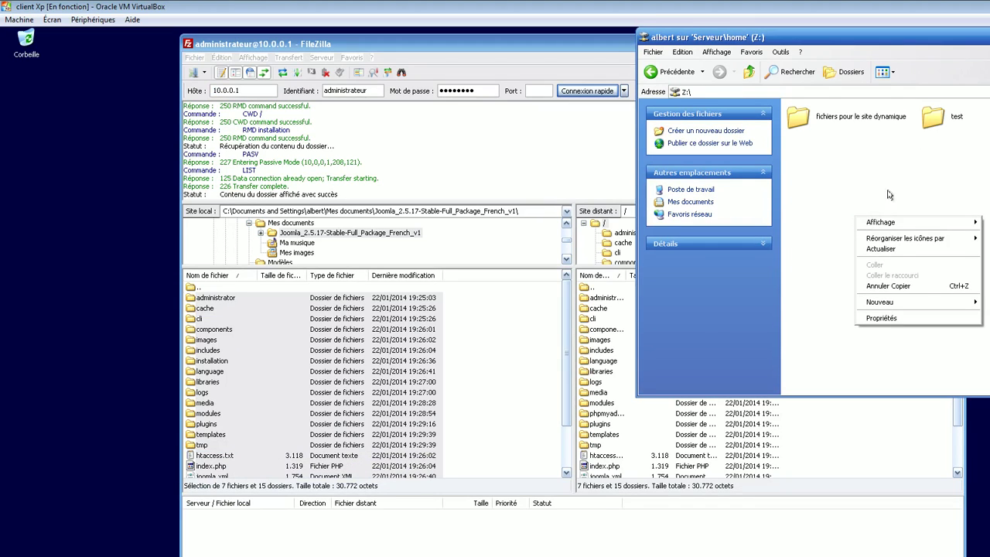
pyautogui.doubleClick(868, 114)
pyautogui.rightClick(848, 239)
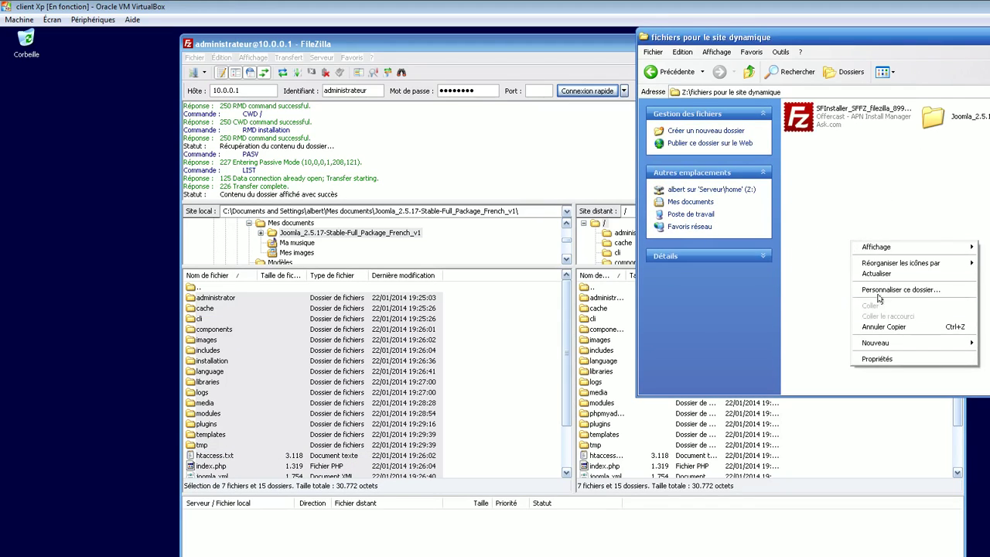
pyautogui.moveTo(911, 343)
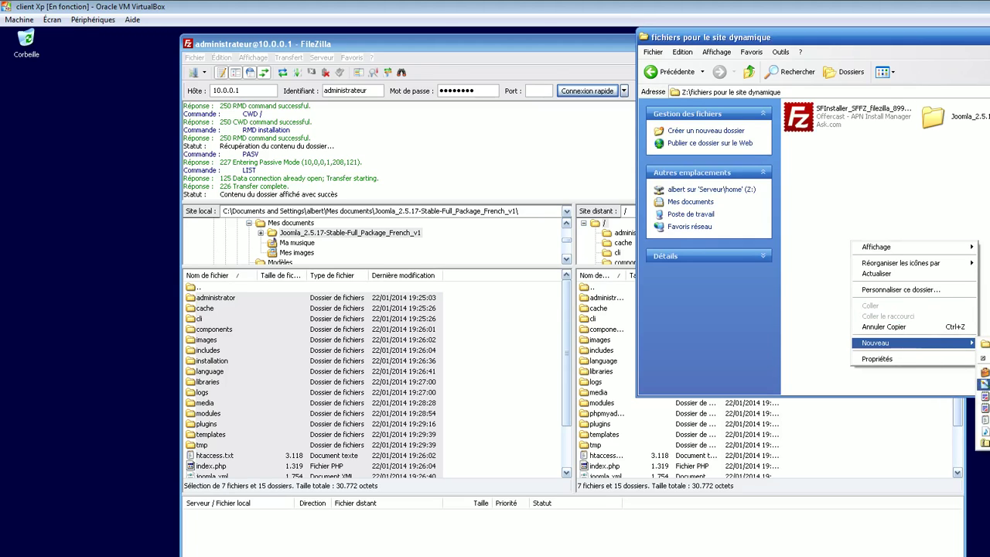
pyautogui.click(984, 420)
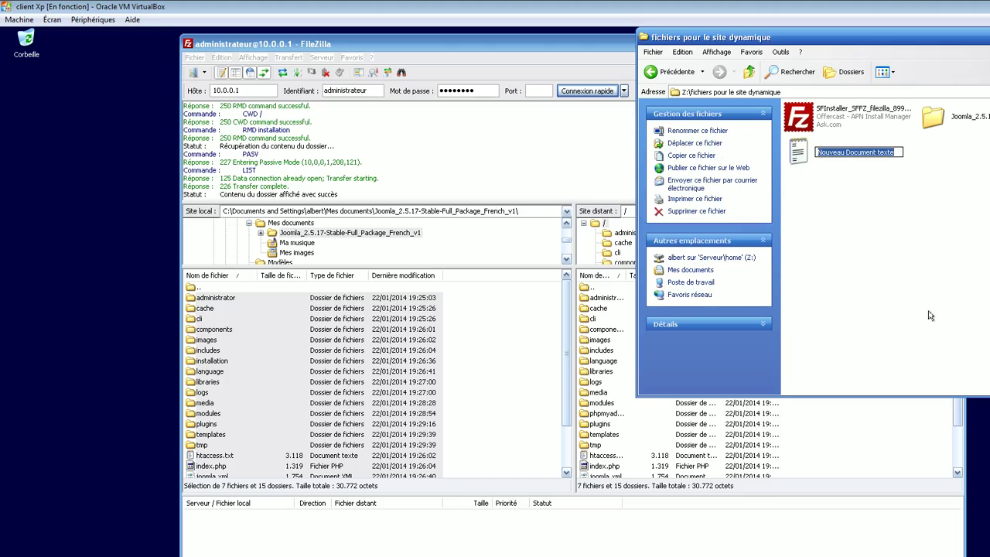
pyautogui.write('confi')
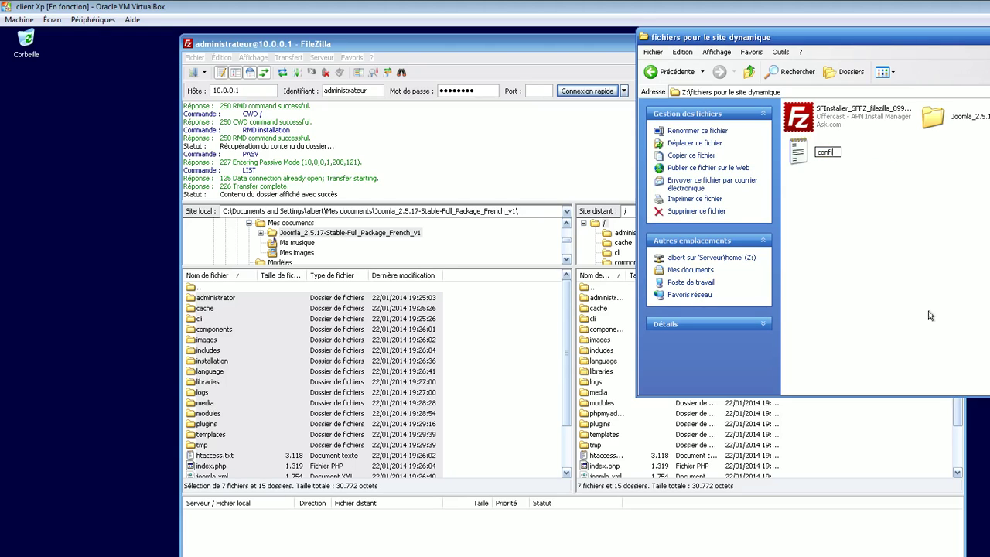
pyautogui.write('guration')
# Paste the Joomla configuration code into the new 'configuration' text file, save it, and close Notepad.
pyautogui.click(931, 315)
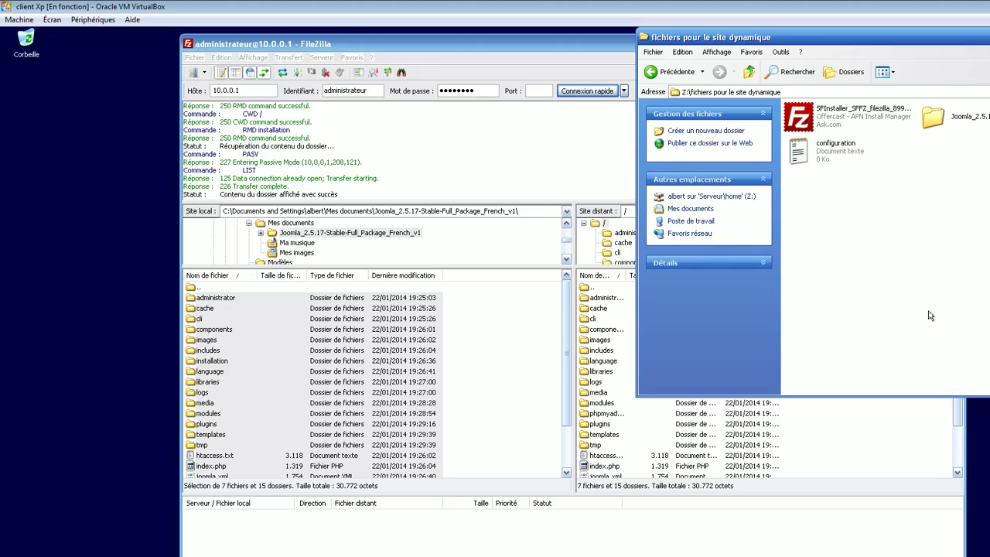
pyautogui.doubleClick(818, 157)
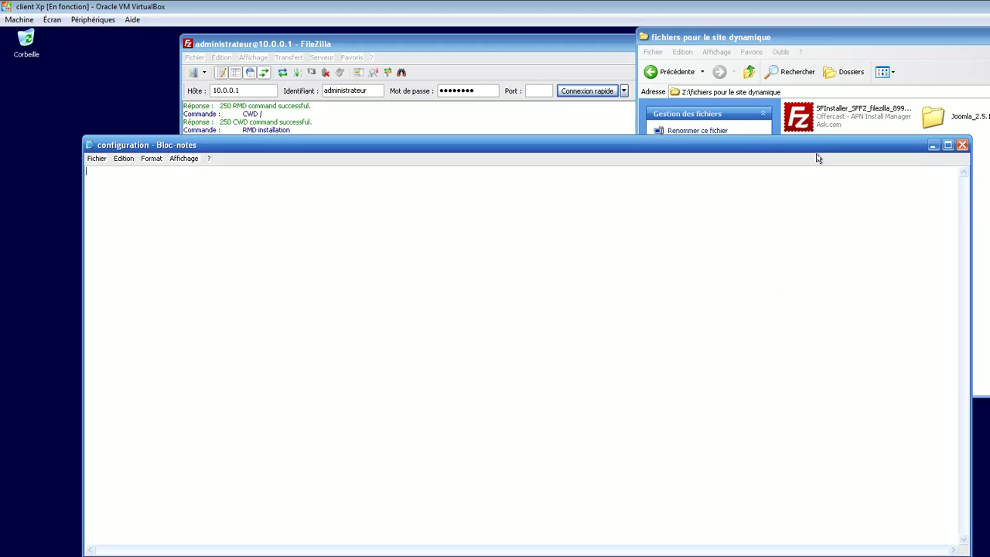
pyautogui.hotkey('ctrl', 'v')
pyautogui.click(96, 158)
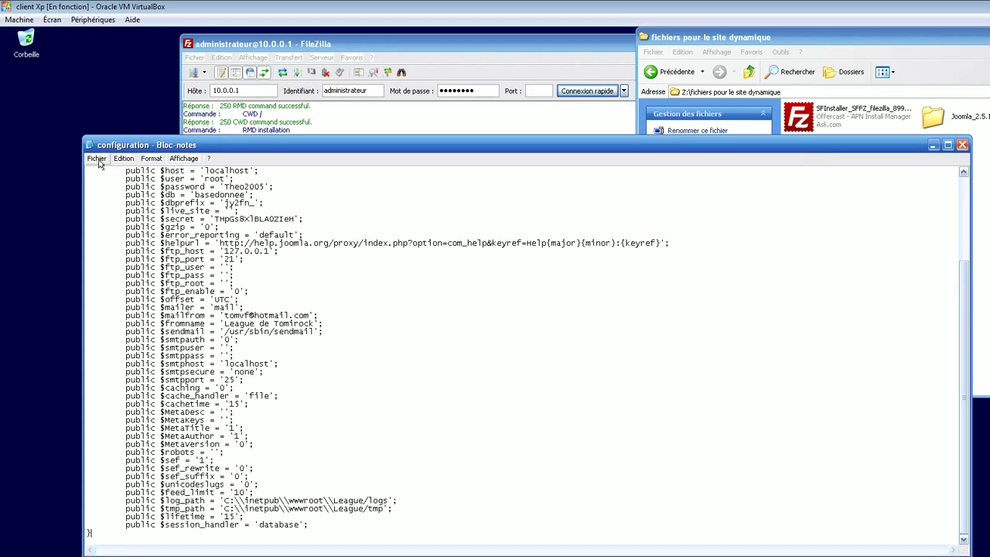
pyautogui.click(112, 192)
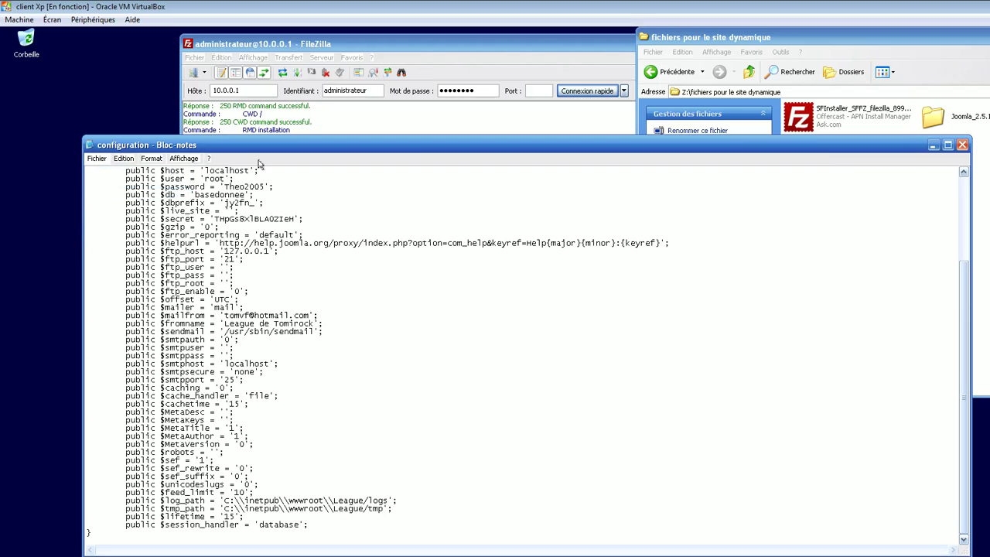
pyautogui.click(963, 145)
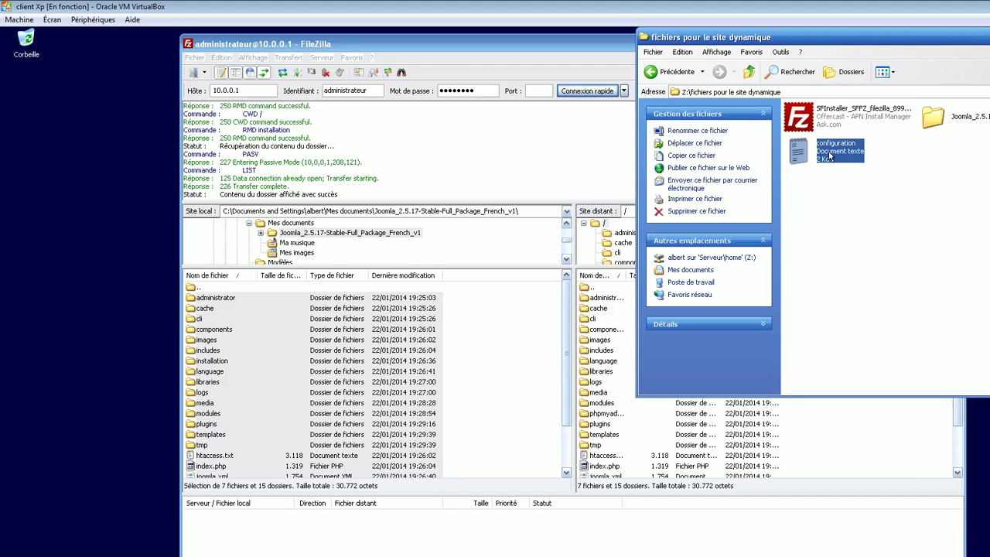
# Untick Masquer les extensions in Options des dossiers so file extensions are shown.
pyautogui.click(781, 52)
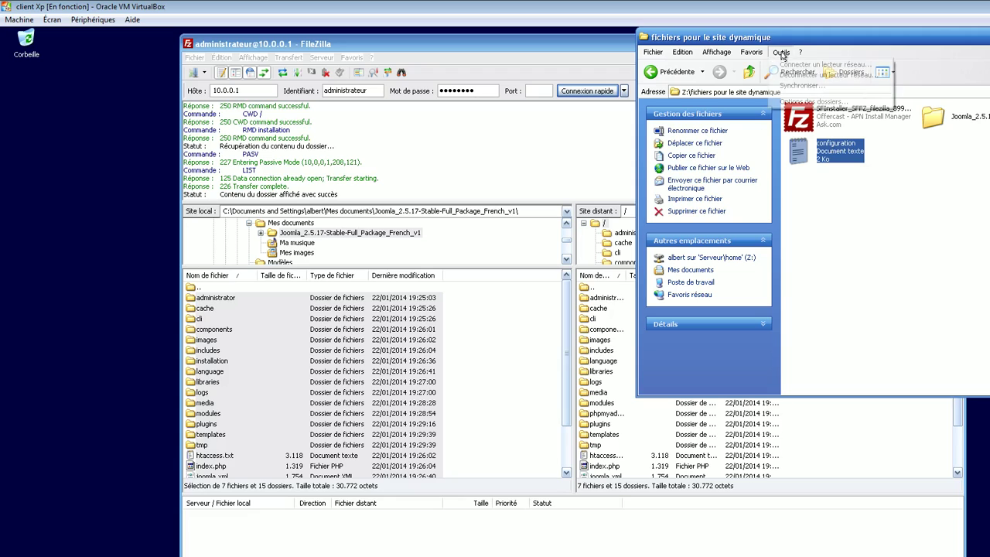
pyautogui.click(808, 103)
pyautogui.click(700, 66)
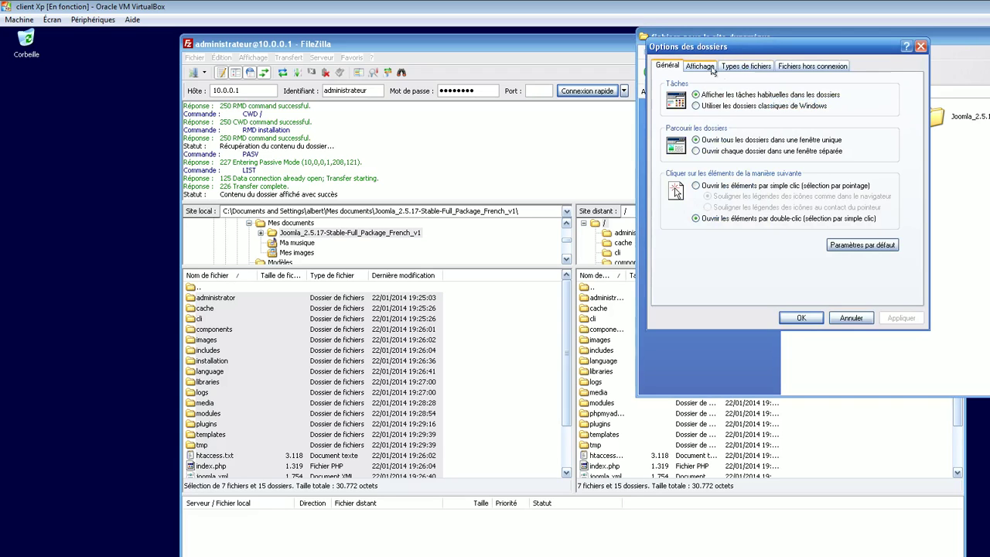
pyautogui.scroll(-2, 911, 224)
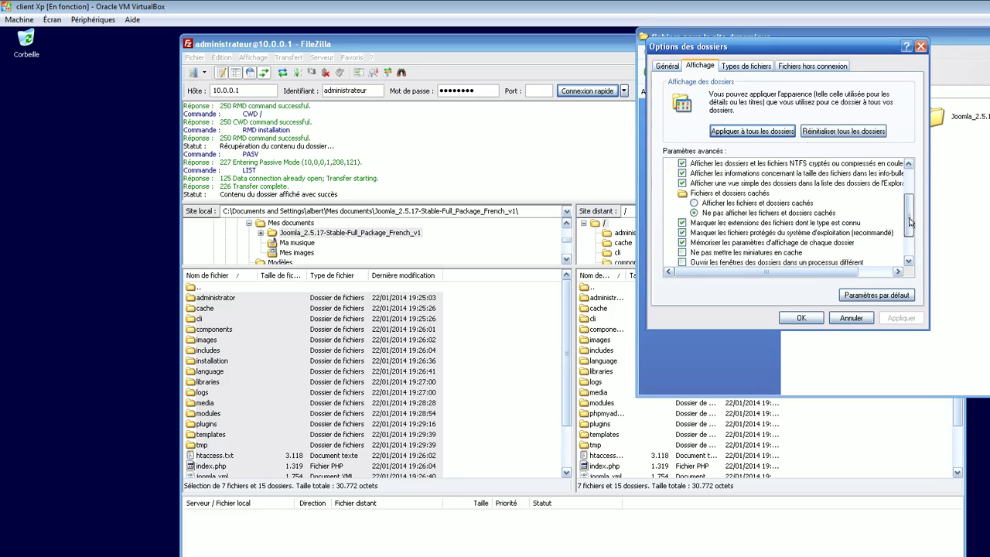
pyautogui.click(682, 223)
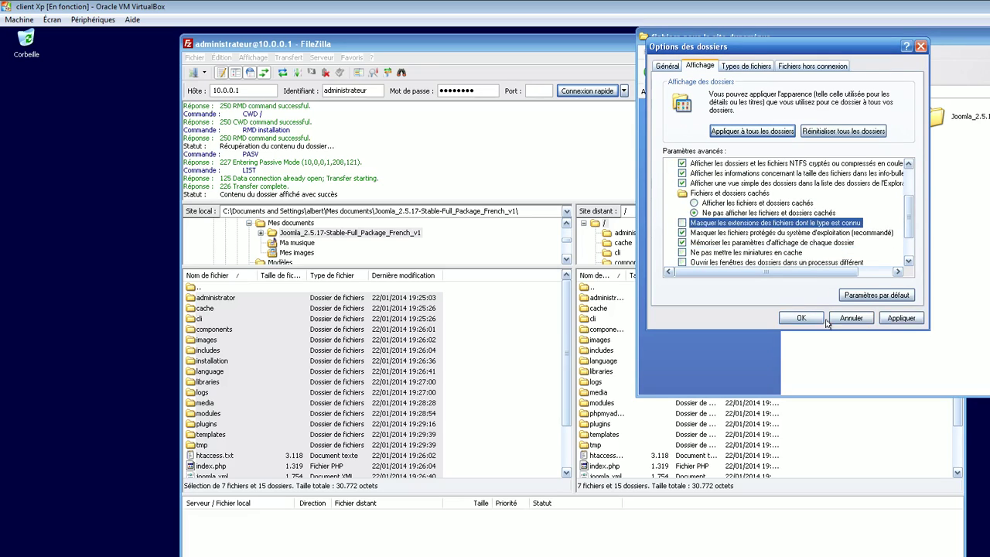
pyautogui.click(902, 318)
pyautogui.click(805, 318)
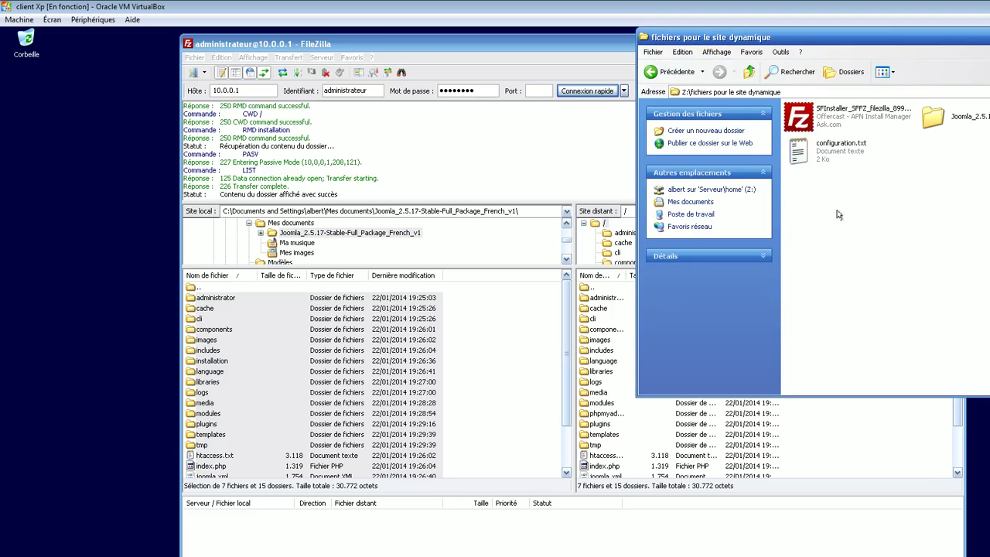
# Rename configuration.txt to configuration.php and confirm the extension change.
pyautogui.click(835, 152)
pyautogui.rightClick(835, 151)
pyautogui.click(860, 284)
pyautogui.moveTo(870, 153); pyautogui.dragTo(857, 153)
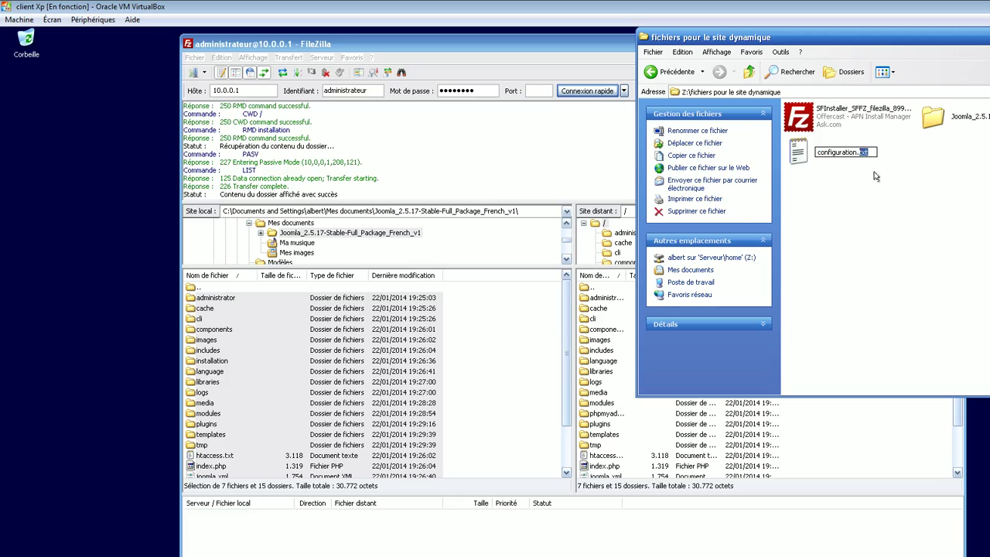
pyautogui.write('p')
pyautogui.press('Return')
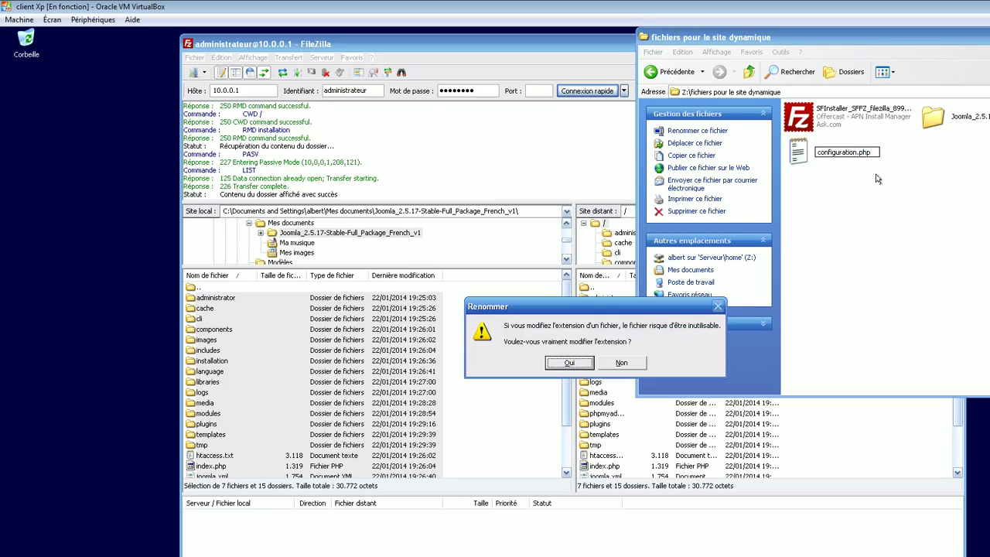
pyautogui.press('Return')
pyautogui.click(832, 150)
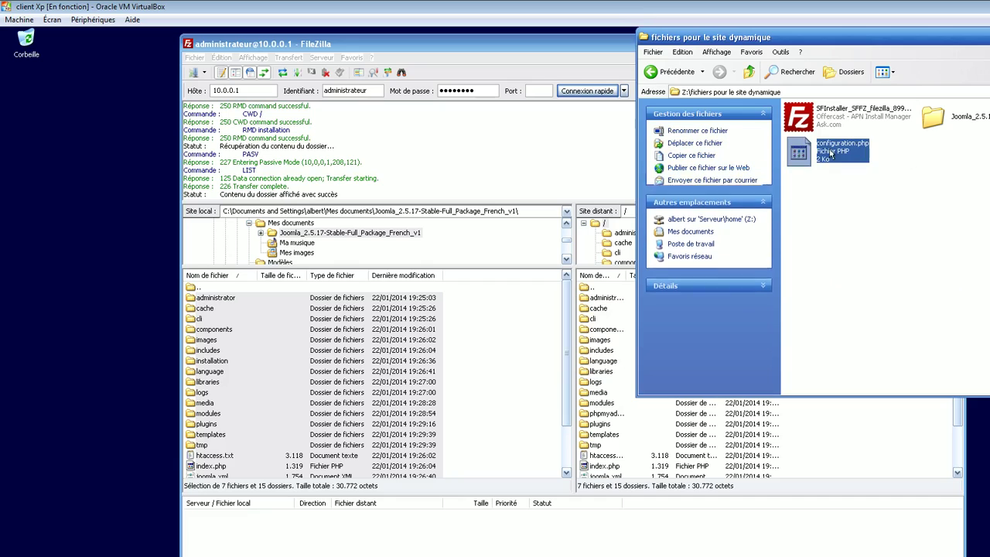
pyautogui.rightClick(834, 150)
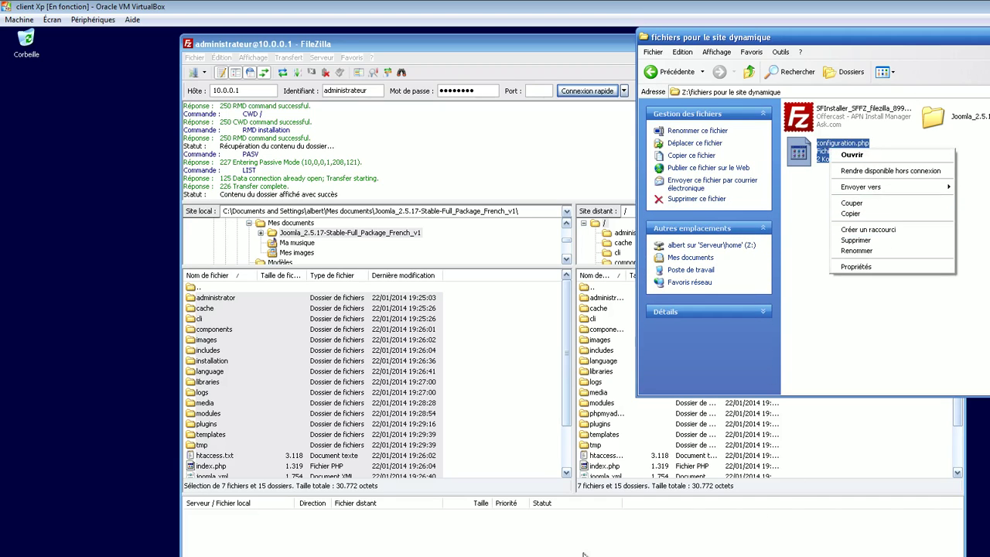
# In FileZilla's local pane, browse to Z:\fichiers pour le site dynamique.
pyautogui.click(619, 553)
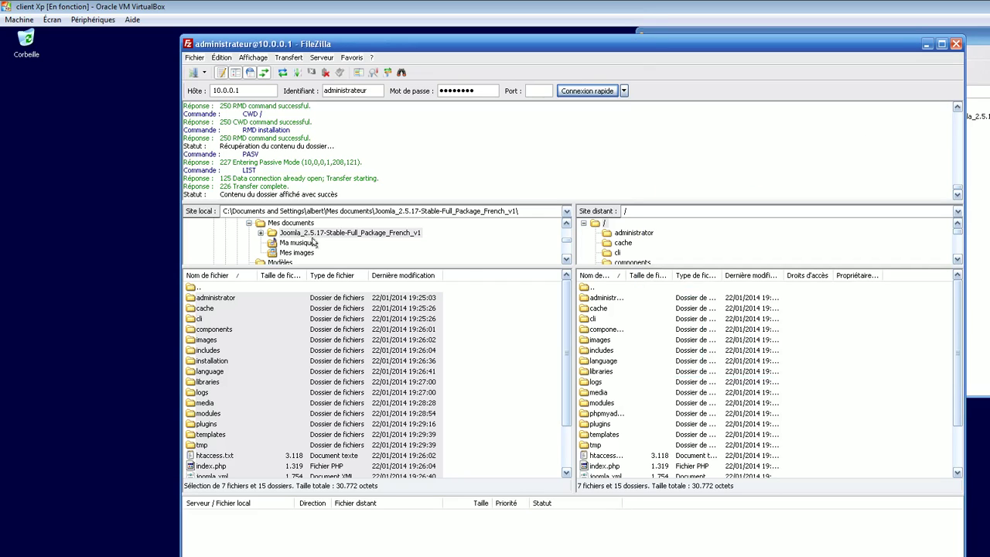
pyautogui.moveTo(468, 267); pyautogui.dragTo(449, 354)
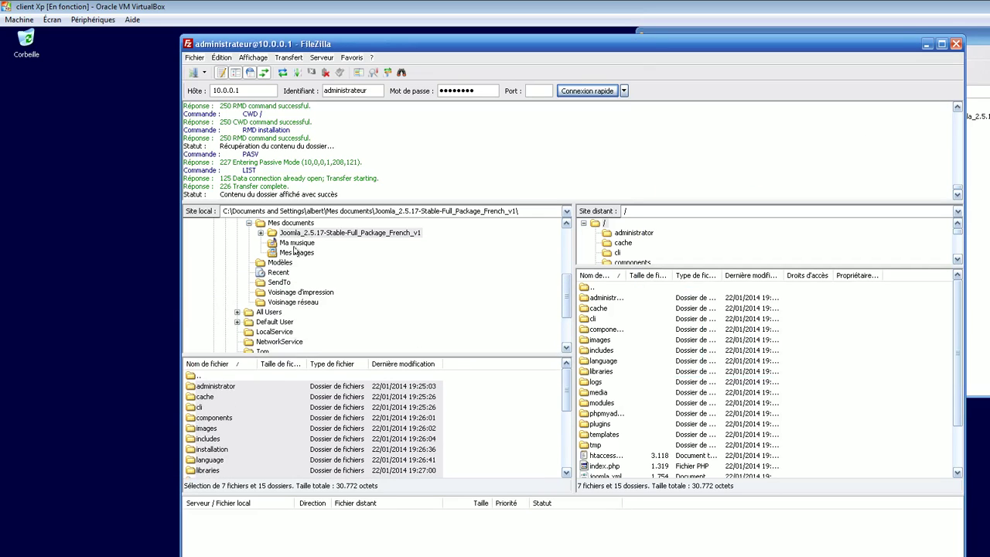
pyautogui.click(251, 224)
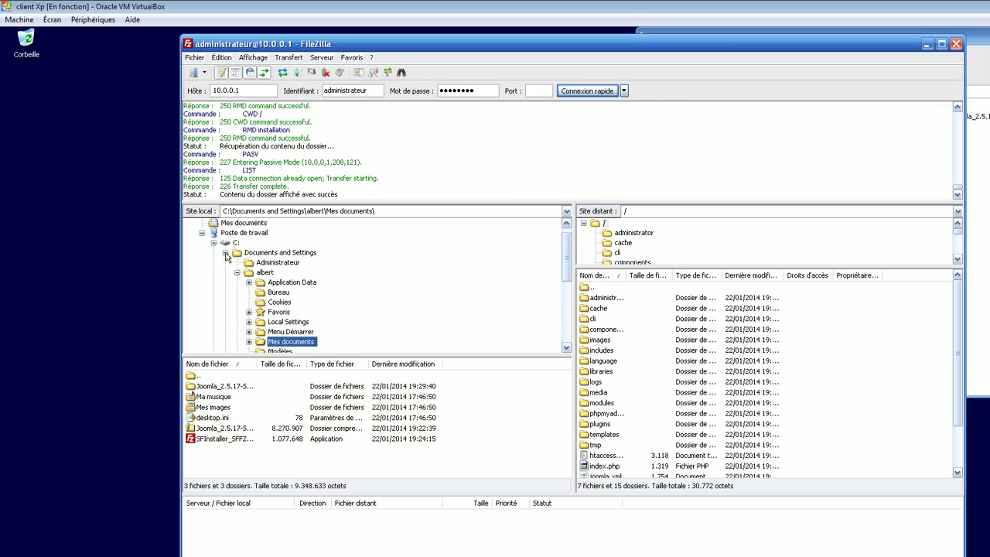
pyautogui.click(226, 253)
pyautogui.click(213, 243)
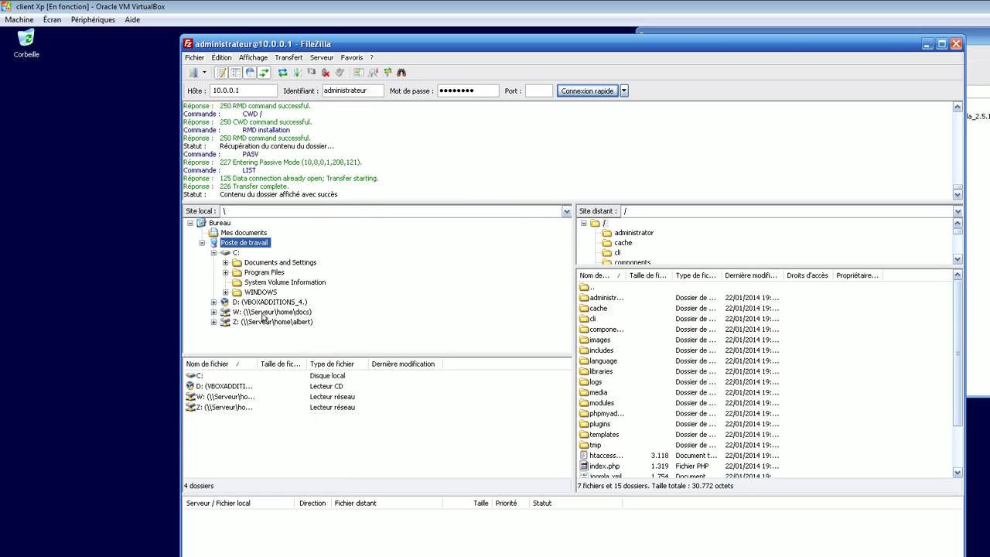
pyautogui.click(218, 408)
pyautogui.doubleClick(216, 412)
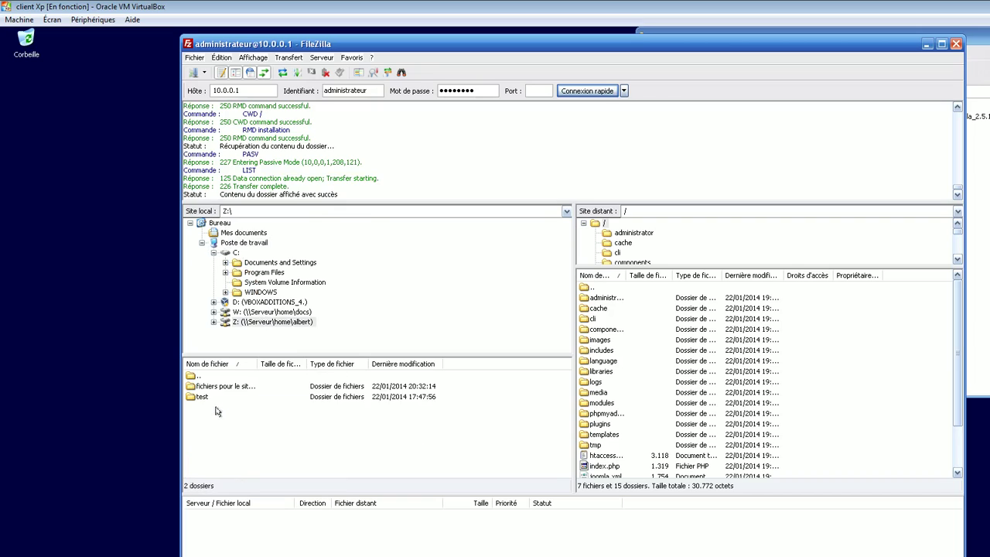
pyautogui.doubleClick(219, 387)
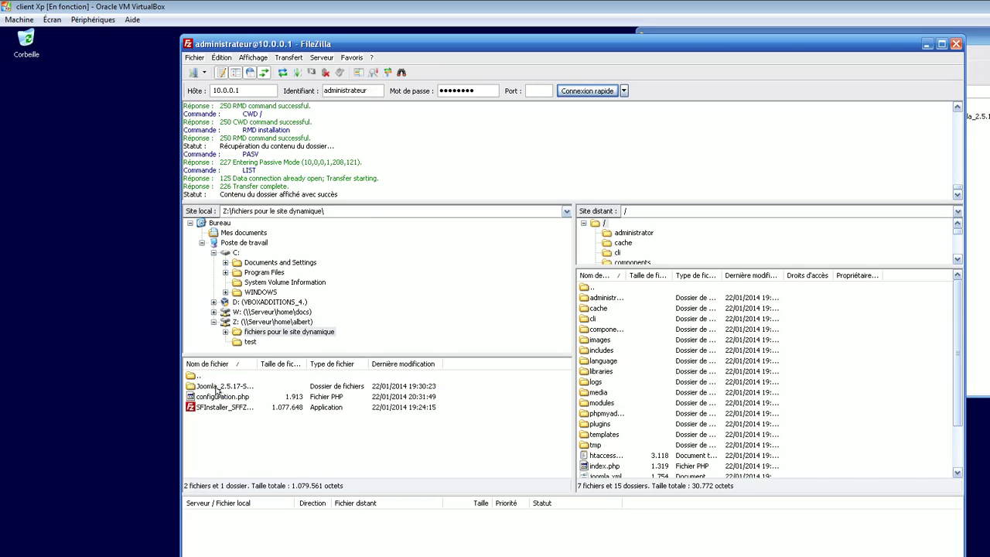
# Upload configuration.php to the remote site root, then close FileZilla.
pyautogui.click(229, 399)
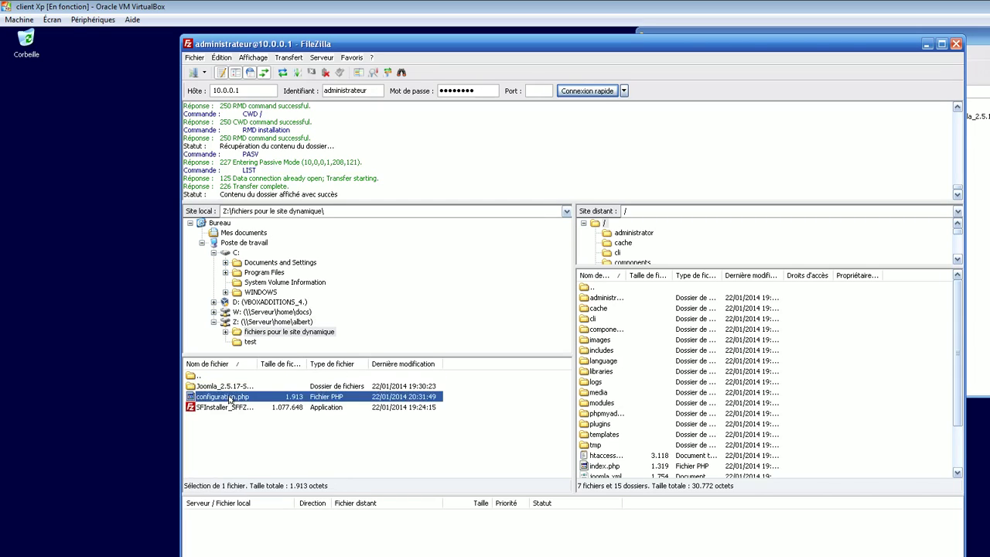
pyautogui.moveTo(229, 399); pyautogui.dragTo(905, 454)
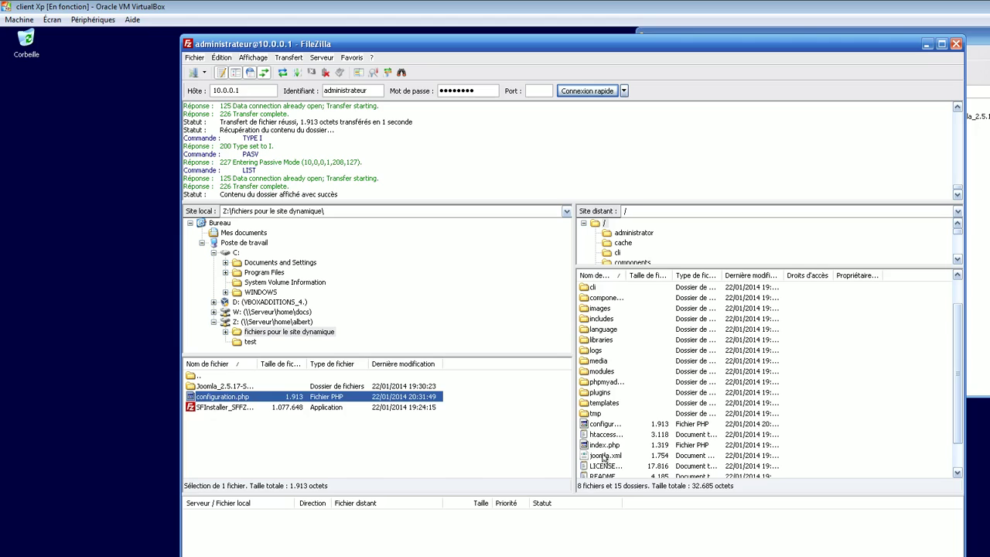
pyautogui.moveTo(627, 275); pyautogui.dragTo(691, 277)
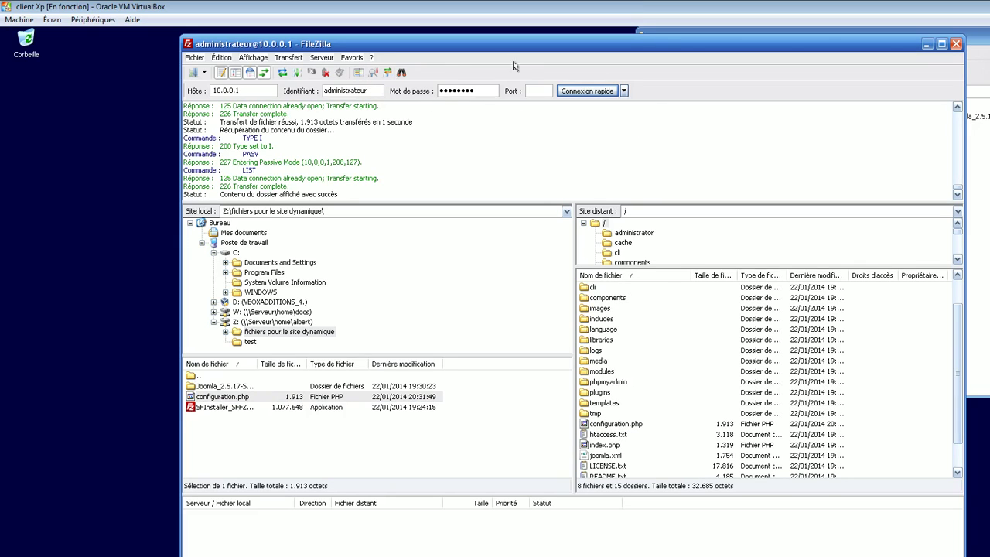
pyautogui.click(956, 44)
pyautogui.moveTo(921, 43); pyautogui.dragTo(489, 107)
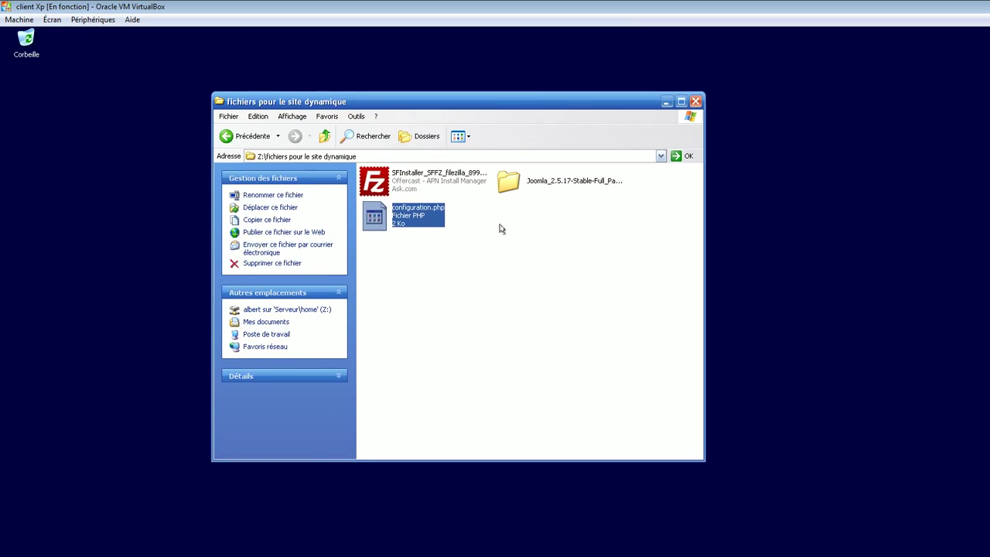
pyautogui.moveTo(484, 100); pyautogui.dragTo(712, 103)
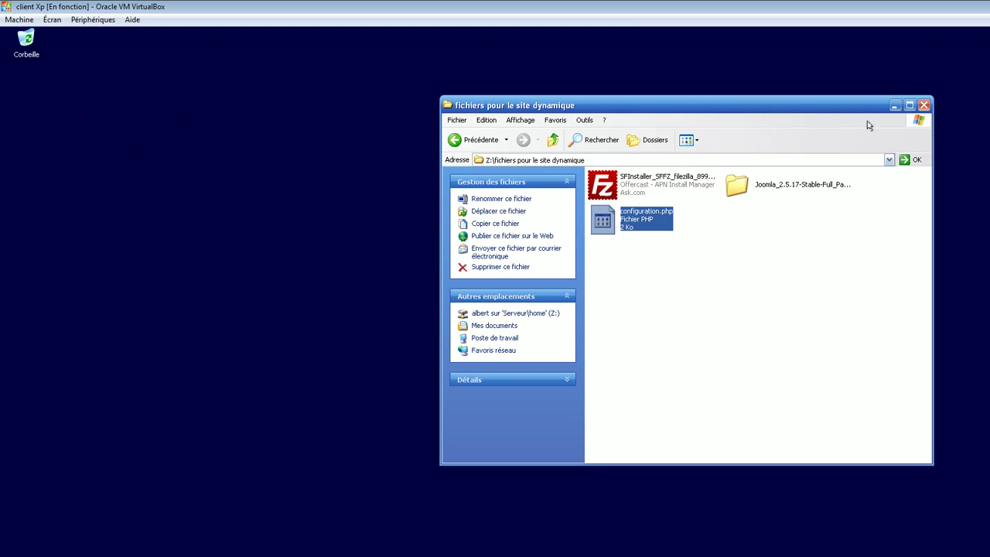
pyautogui.click(924, 105)
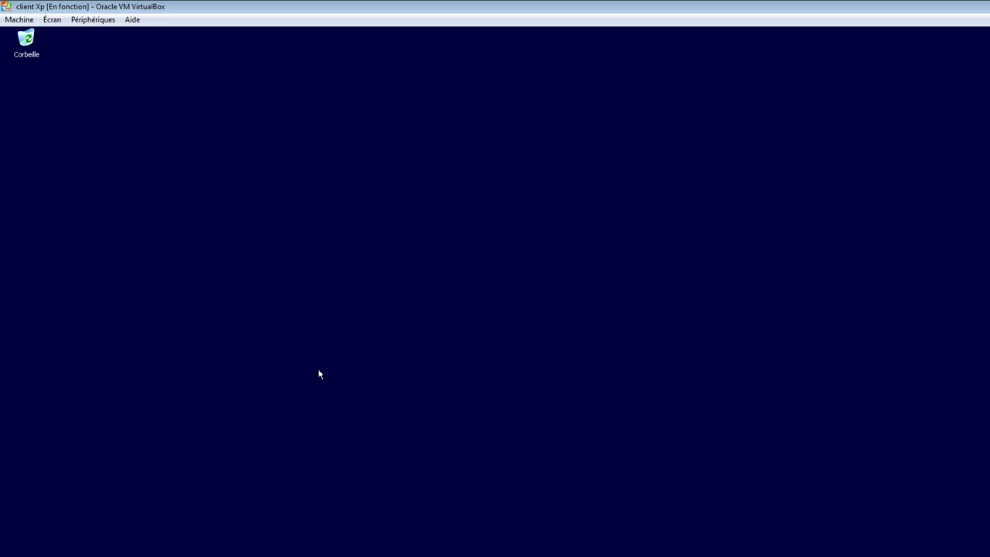
pyautogui.click(309, 555)
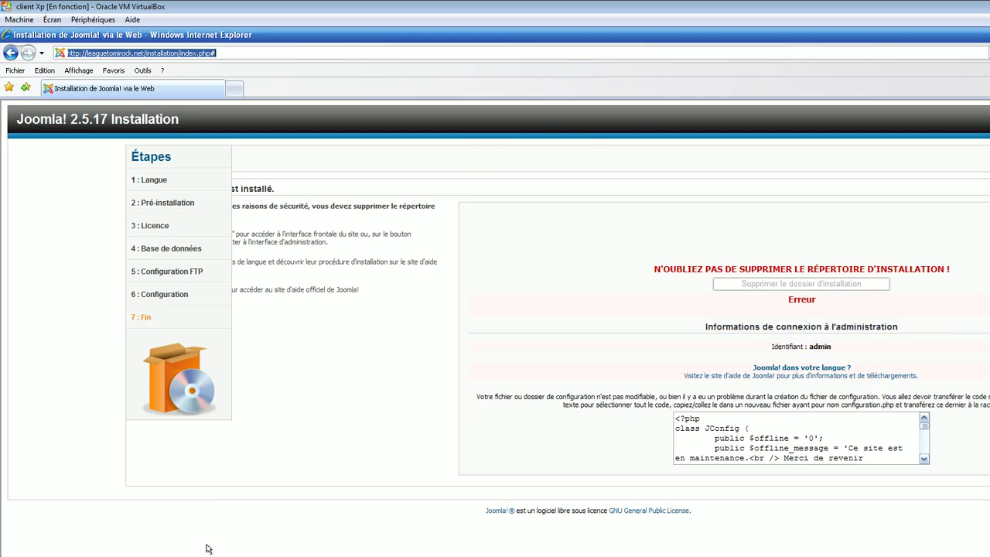
pyautogui.moveTo(263, 52); pyautogui.dragTo(147, 52)
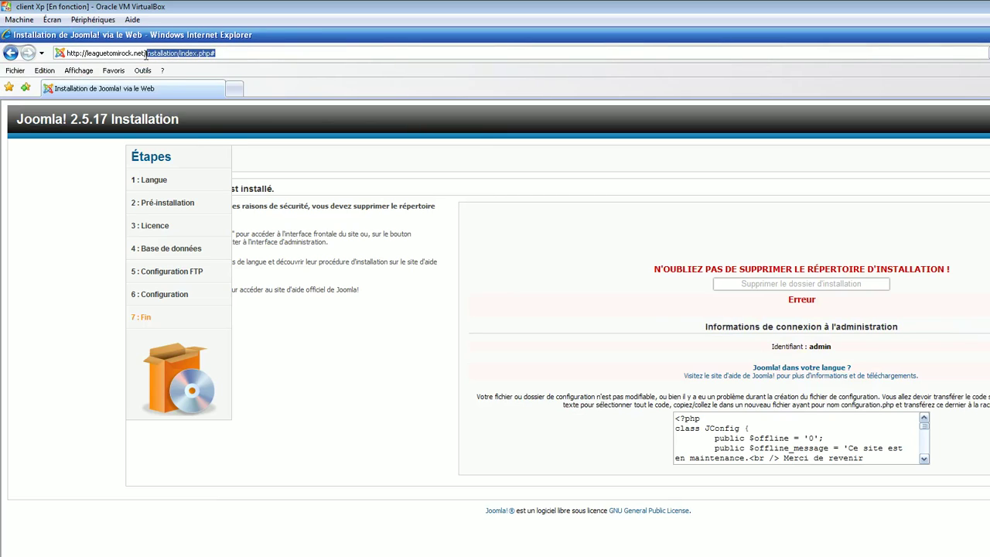
pyautogui.press('BackSpace')
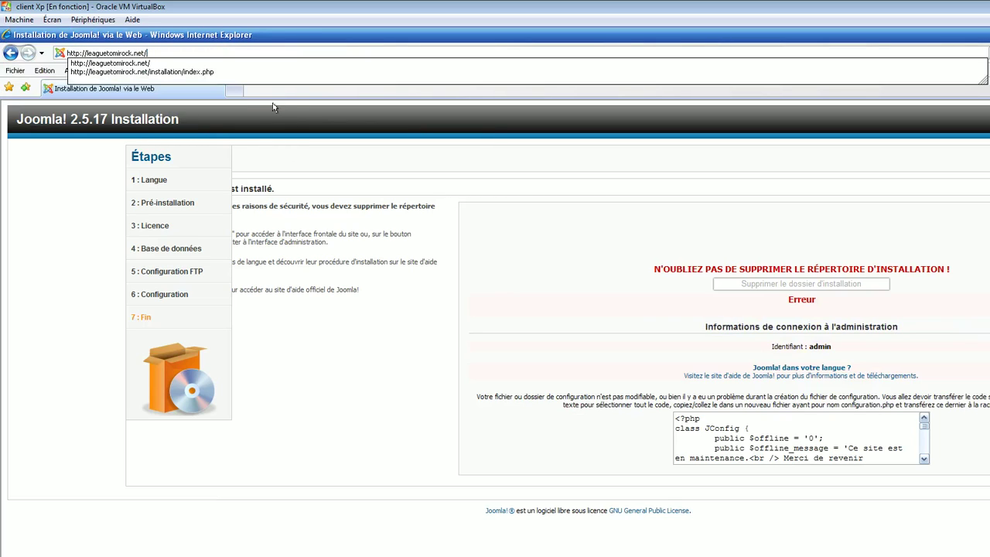
pyautogui.press('Return')
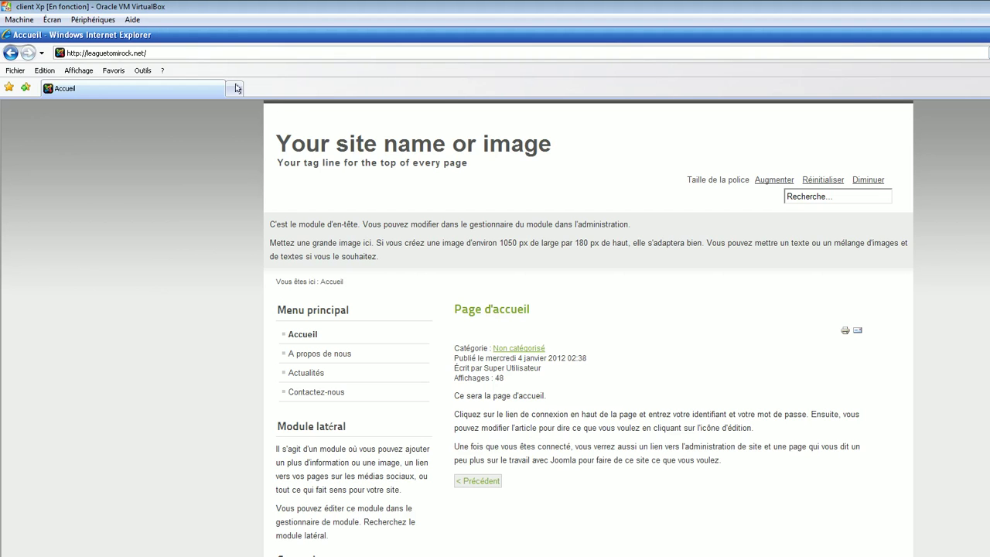
pyautogui.scroll(-3, 478, 444)
pyautogui.scroll(3, 543, 416)
pyautogui.scroll(-3, 565, 409)
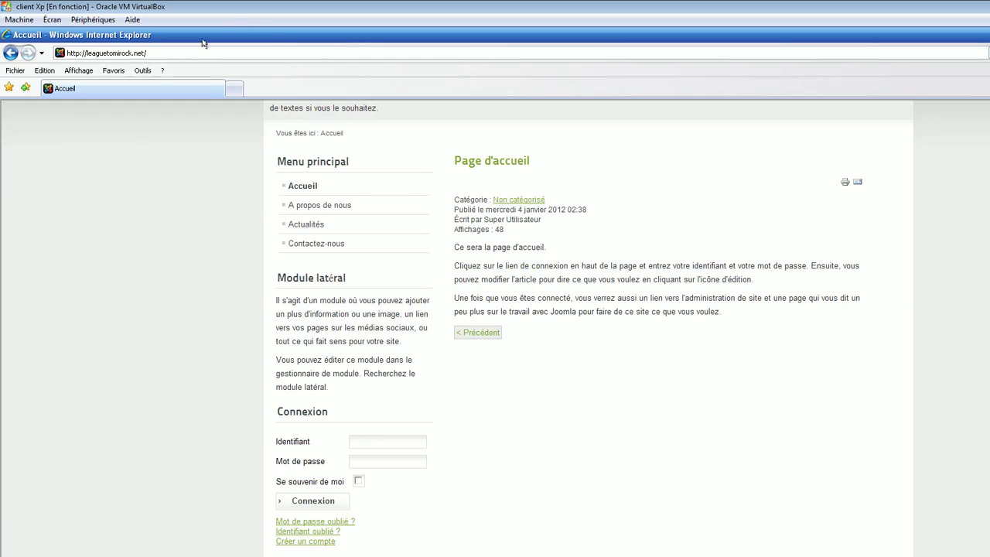
# Log in as the super user through the Connexion module, declining to remember passwords.
pyautogui.click(374, 444)
pyautogui.write('admin')
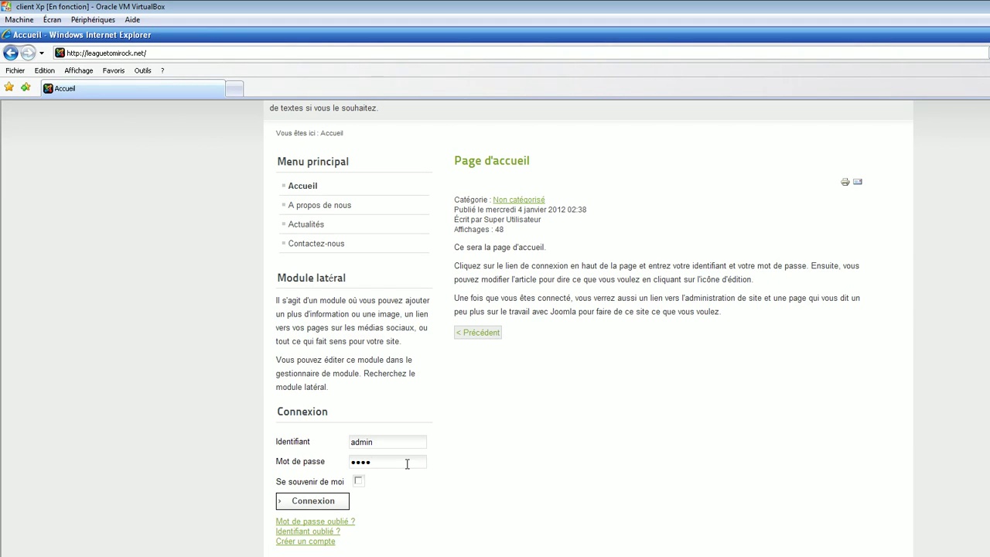
pyautogui.click(294, 501)
pyautogui.click(602, 335)
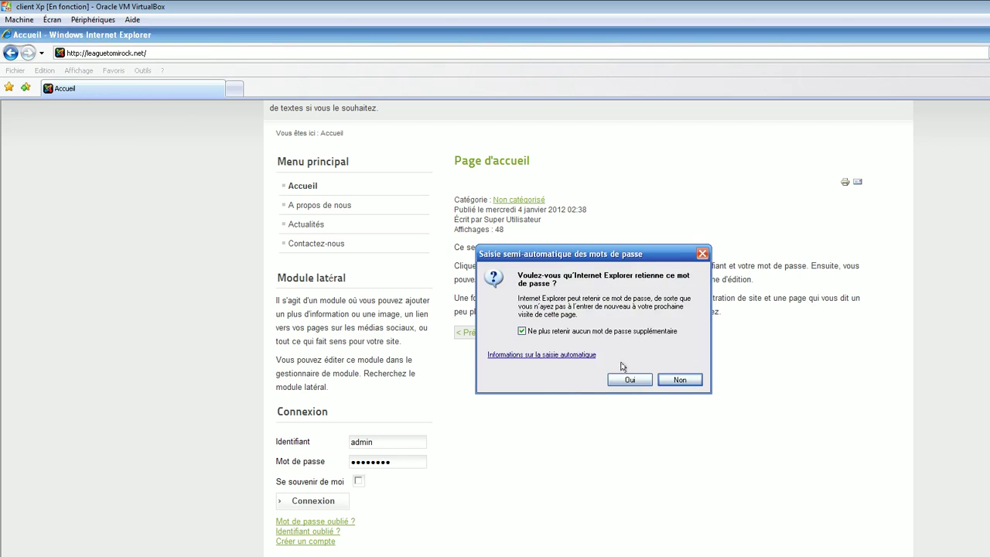
pyautogui.click(629, 379)
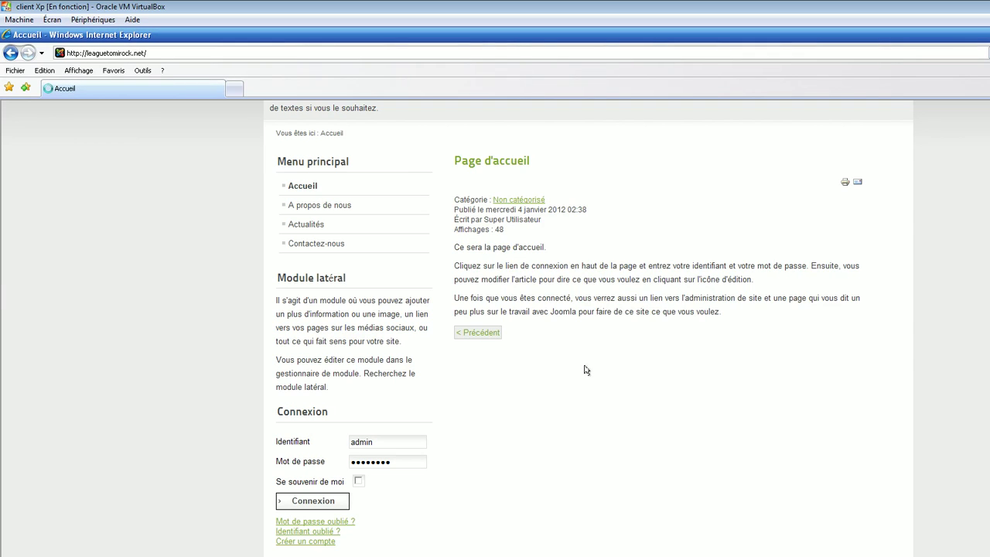
pyautogui.scroll(-2, 339, 338)
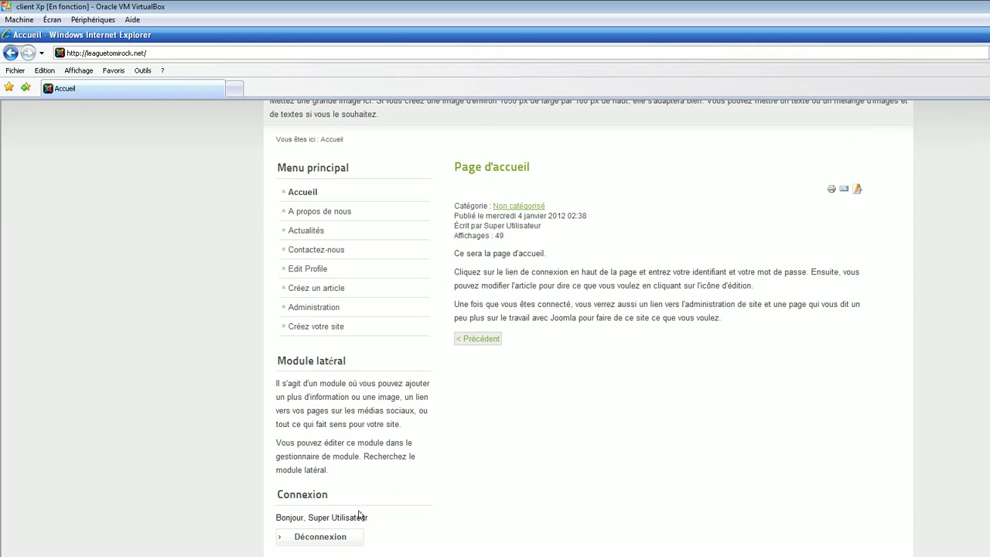
pyautogui.scroll(3, 573, 424)
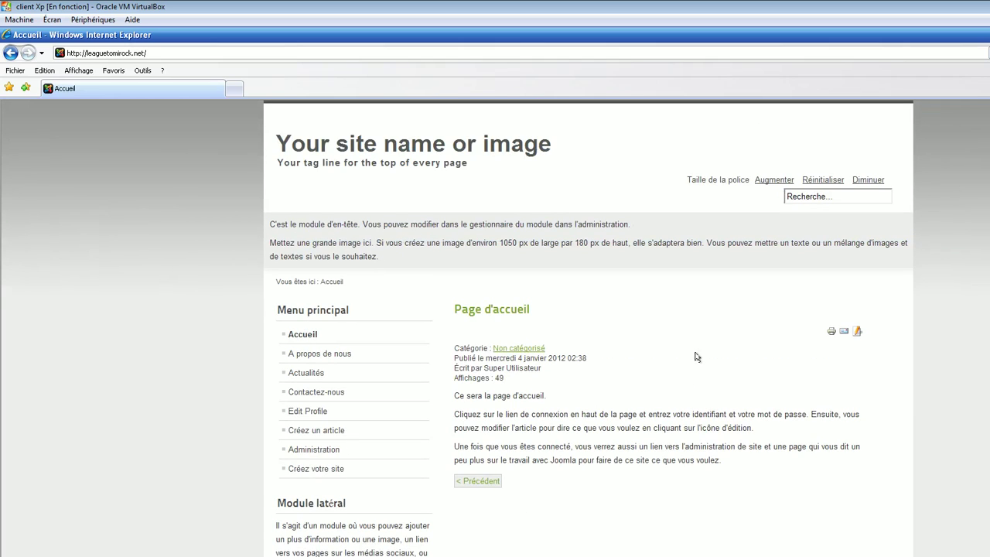
pyautogui.scroll(-3, 719, 356)
pyautogui.scroll(3, 767, 310)
# Go to leaguetomirock.net/phpmyadmin/ in the address bar.
pyautogui.click(210, 53)
pyautogui.click(212, 53)
pyautogui.press('Return')
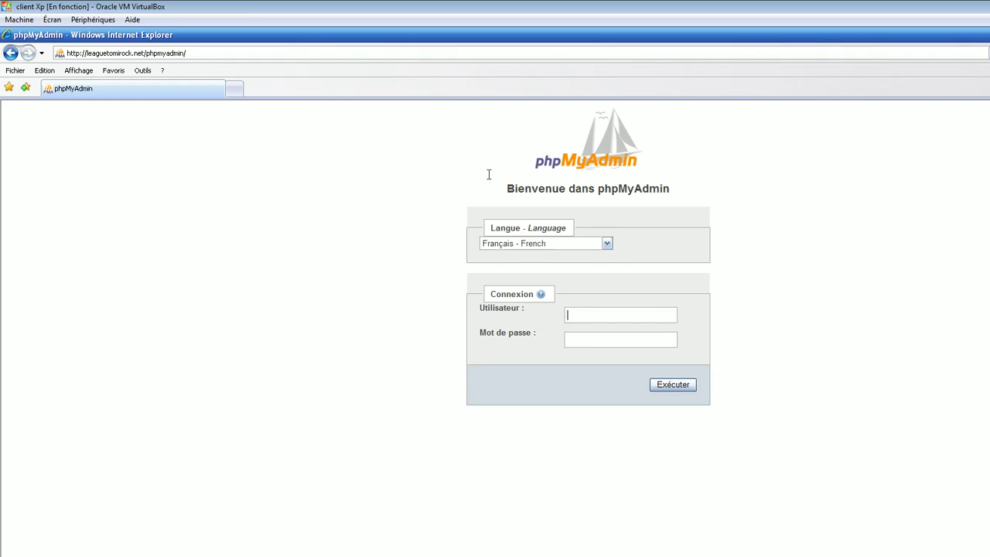
# Log in to phpMyAdmin with the database username and password, open the SQL page, then open Start.
pyautogui.click(577, 310)
pyautogui.write('root')
pyautogui.press('Tab')
pyautogui.write('••')
pyautogui.click(667, 386)
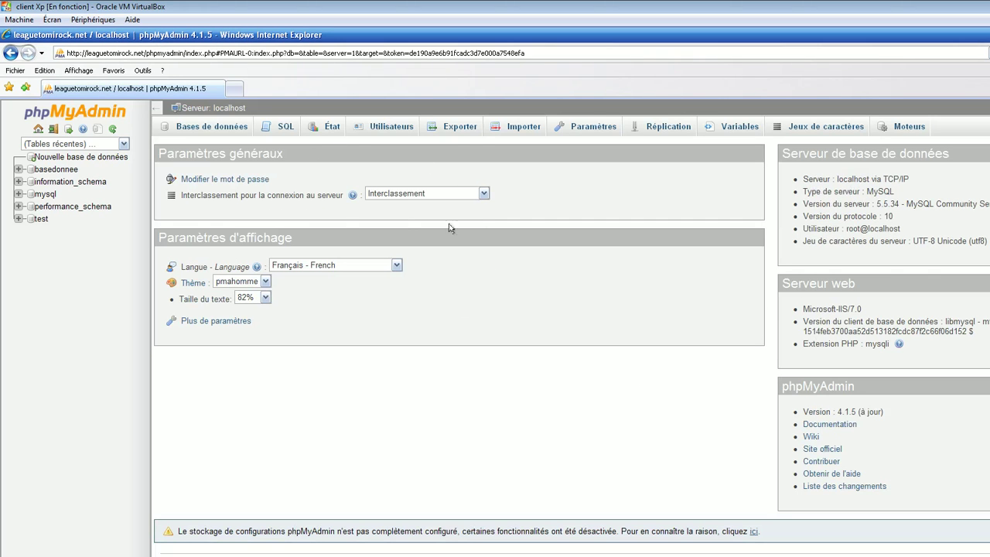
pyautogui.click(286, 129)
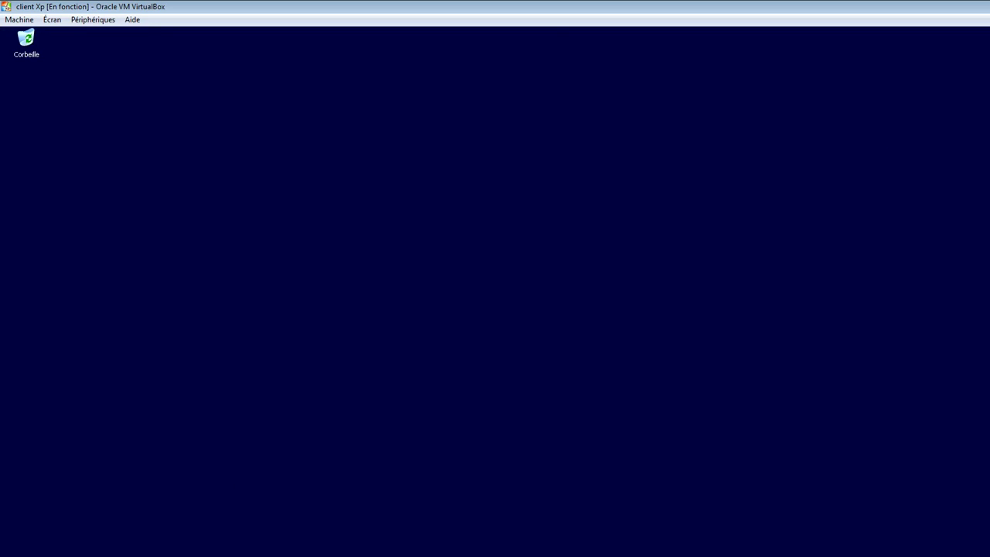
pyautogui.press('super')
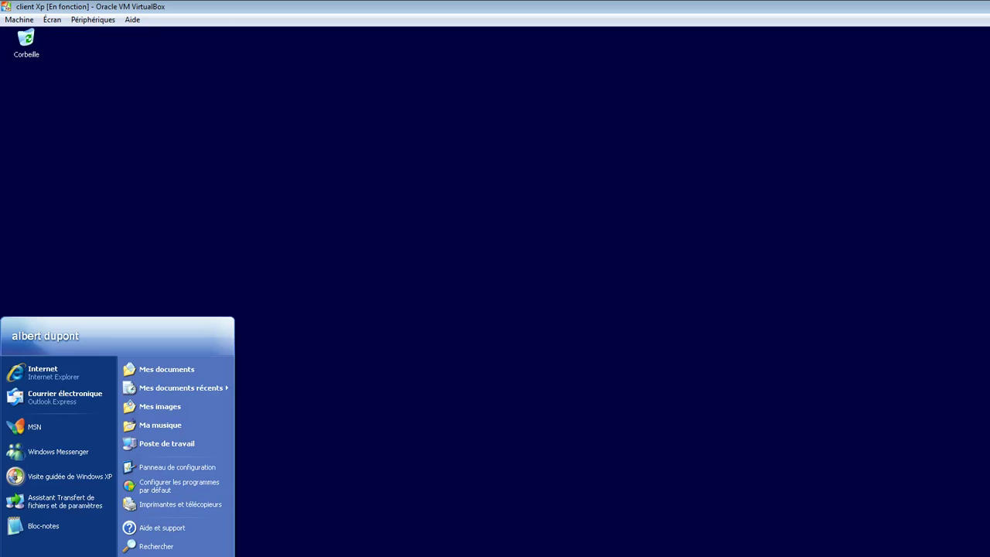
# Log off the XP session and close the server's League folder window.
pyautogui.click(127, 556)
pyautogui.click(554, 345)
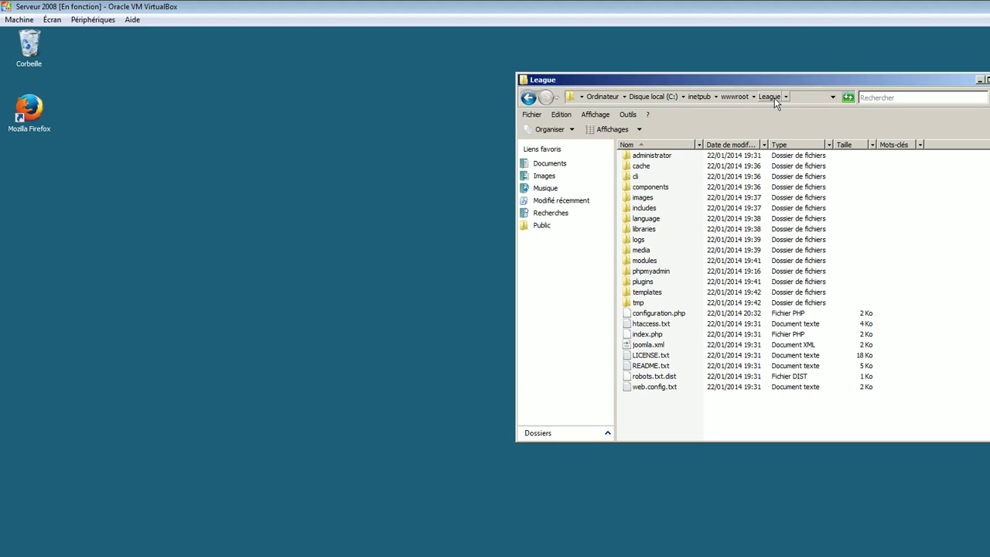
pyautogui.click(979, 80)
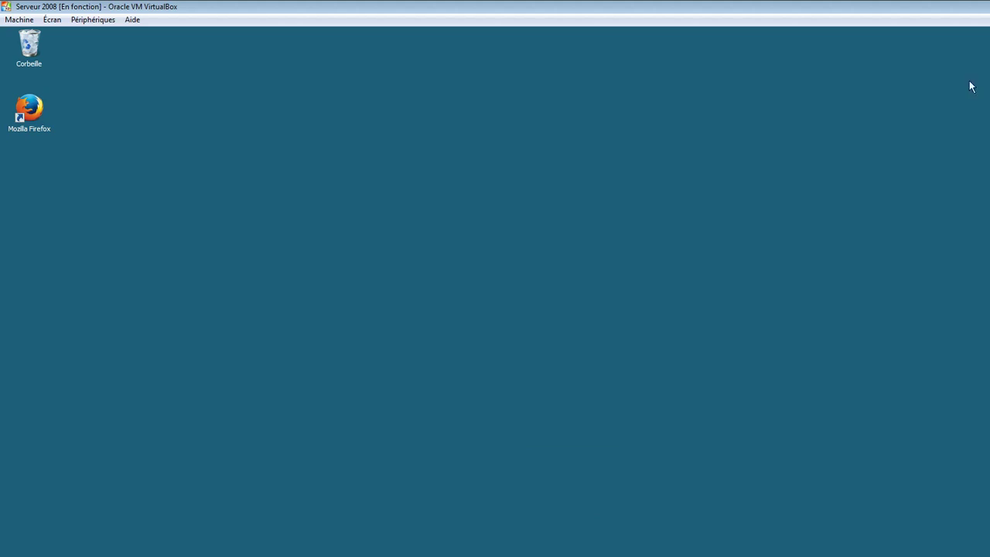